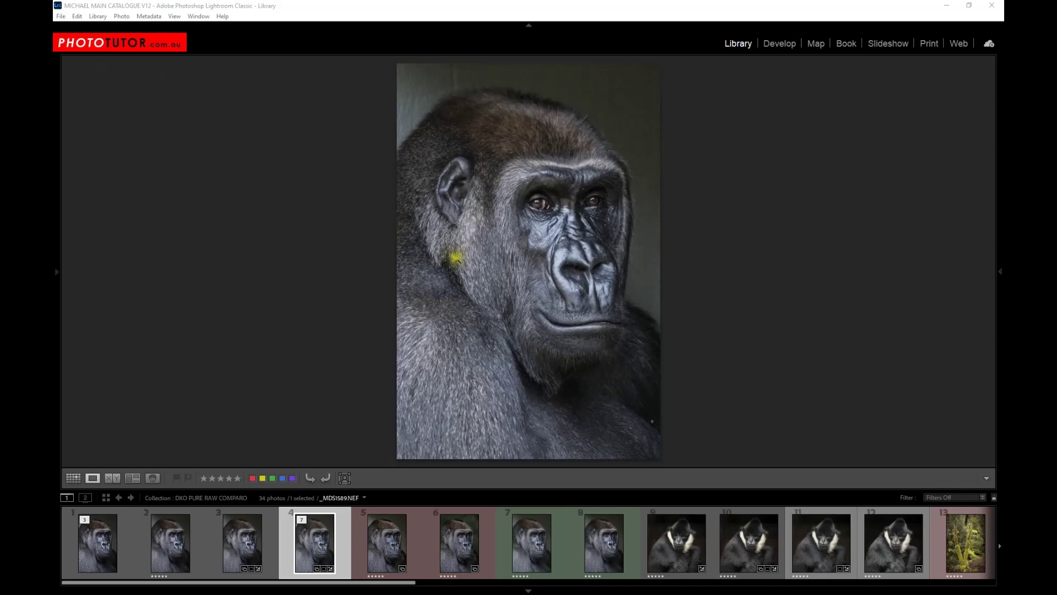
# Inspect the noise around the eyes of the original gorilla photo _MDS1589.NEF at close range and return to the full image
pyautogui.click(551, 216)
pyautogui.moveTo(588, 217); pyautogui.dragTo(456, 290)
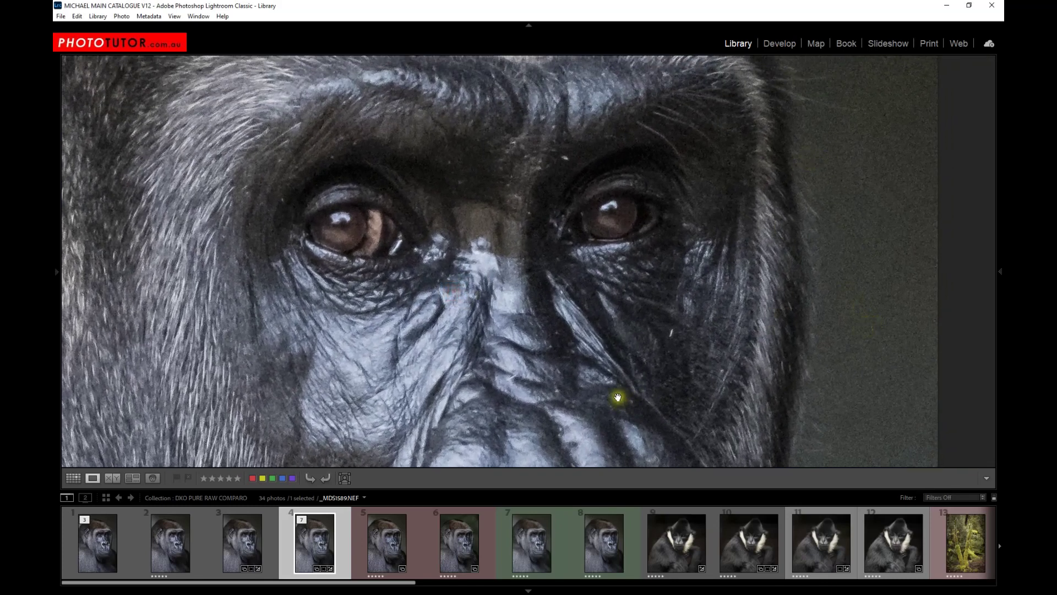
pyautogui.click(589, 359)
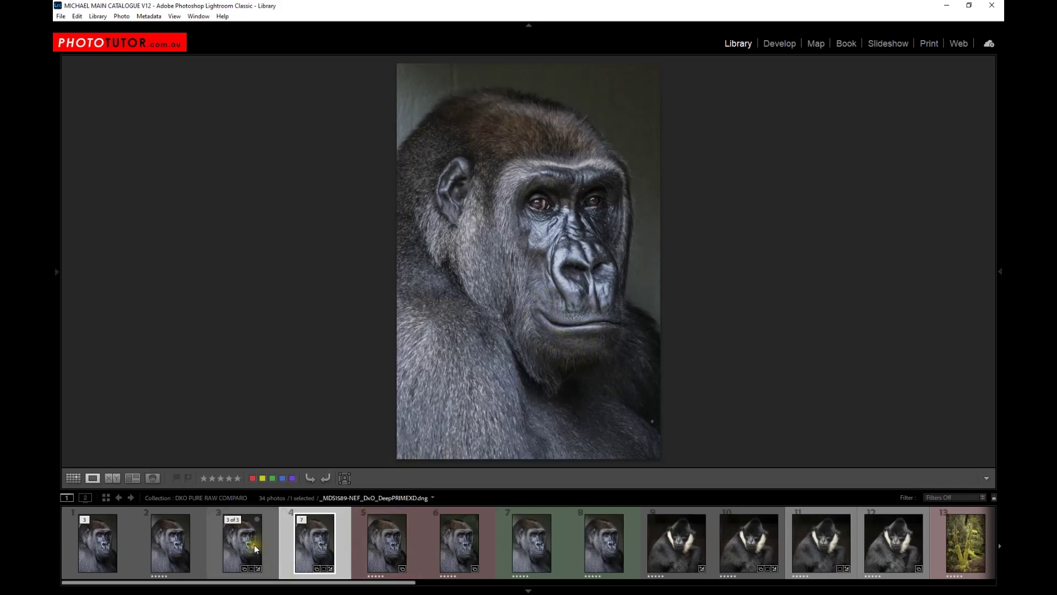
# Select gorilla photos _MDS1589-NEF_DxO_DeepPRIMEXD.dng and _MDS1589.NEF together and open them side by side in Compare view
pyautogui.moveTo(255, 548)
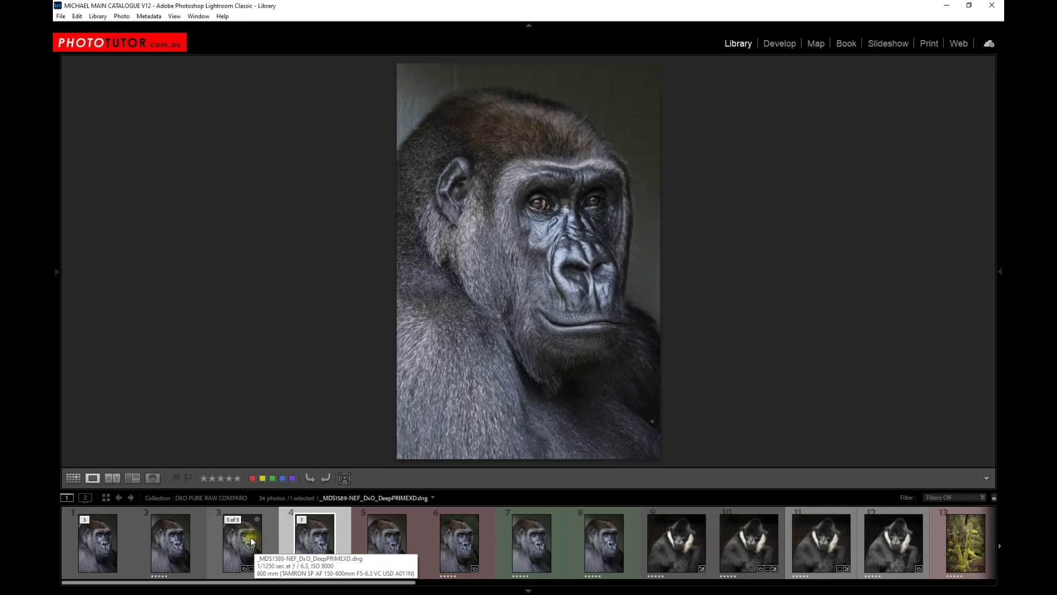
pyautogui.click(254, 545)
pyautogui.moveTo(322, 540)
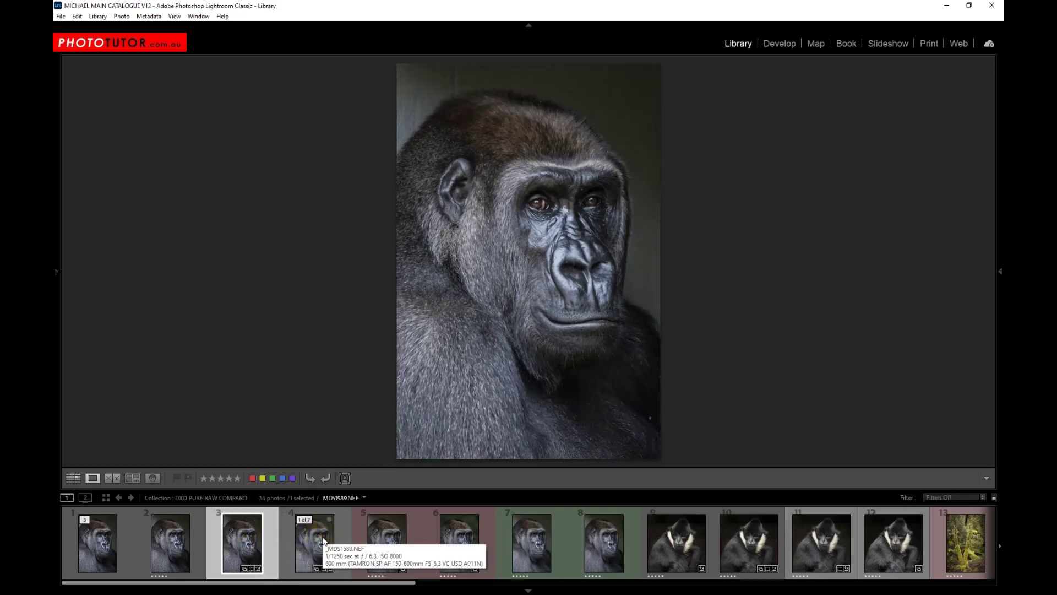
pyautogui.keyDown('ctrl'); pyautogui.click(323, 540); pyautogui.keyUp('ctrl')
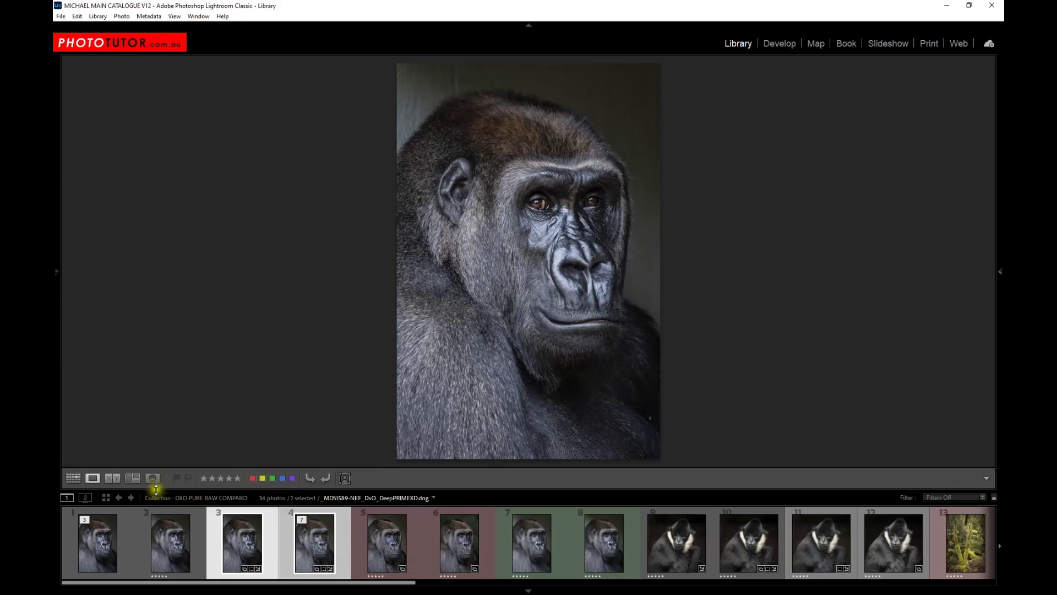
pyautogui.click(113, 477)
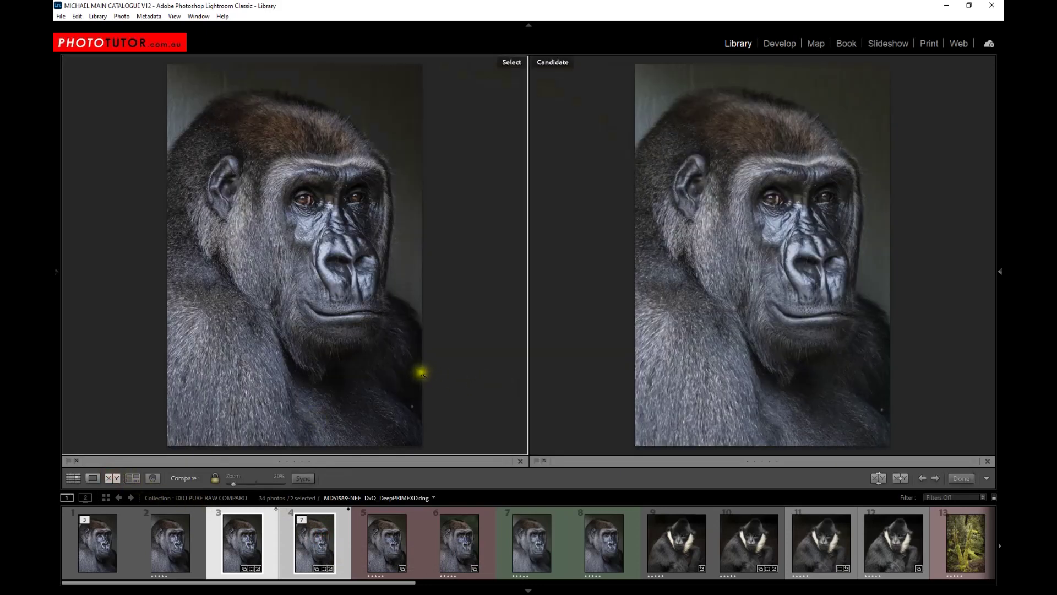
# Examine the gorilla's eyes, fur edge and background in both photos at 100% for noise and detail
pyautogui.click(322, 203)
pyautogui.moveTo(326, 204); pyautogui.dragTo(288, 254)
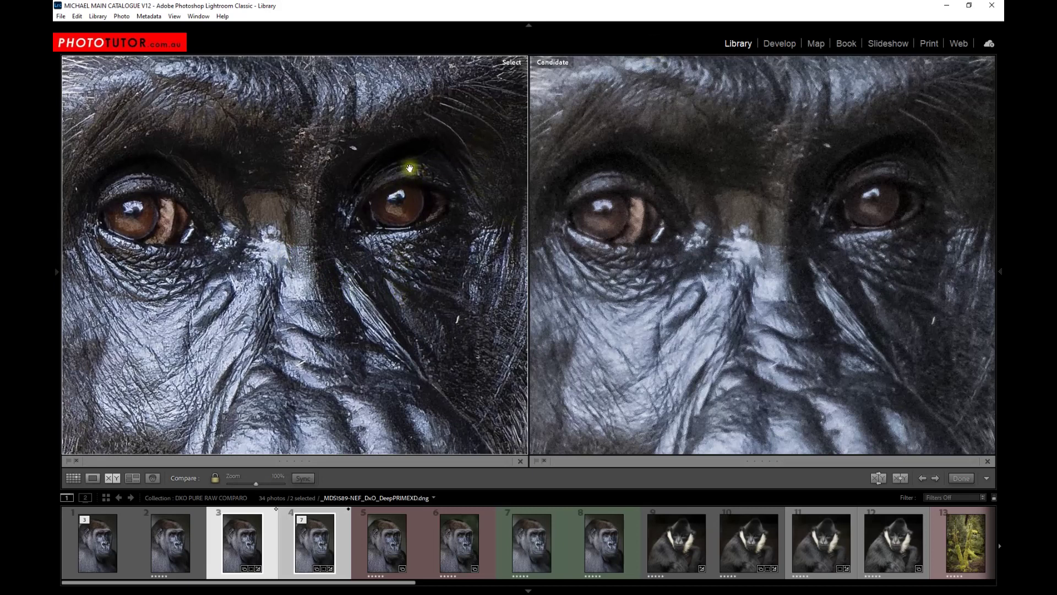
pyautogui.moveTo(435, 317); pyautogui.dragTo(219, 338)
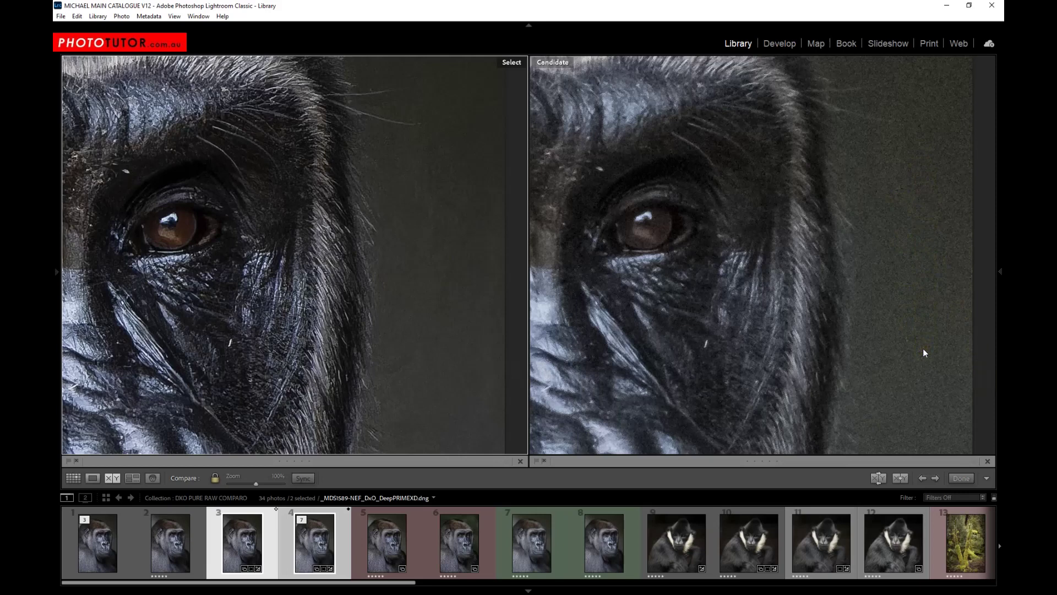
pyautogui.moveTo(438, 156); pyautogui.dragTo(505, 319)
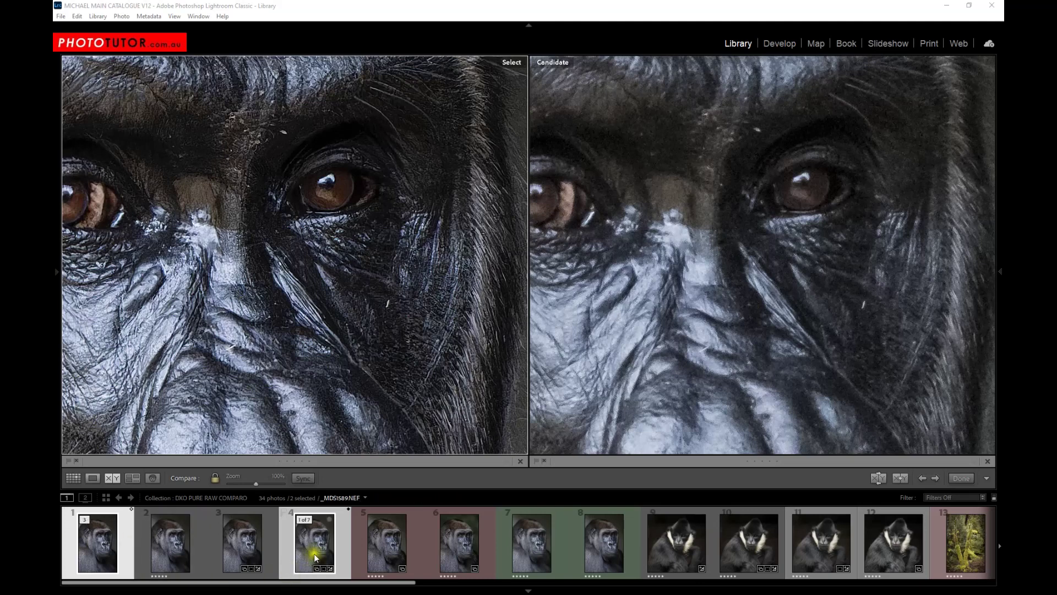
# Compare the gorilla's DxO_DeepPRIMEXD.dng with the sharpened DxO_DeepPRIMEXD_SAI_OOFN.psd, examining the detail around the eye at 100%
pyautogui.click(233, 542)
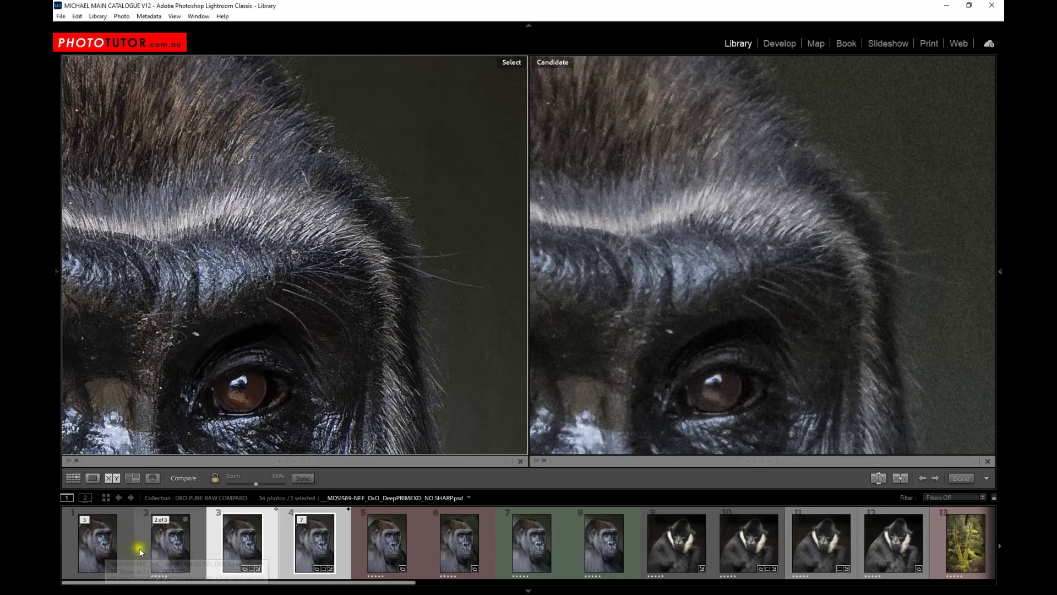
pyautogui.keyDown('ctrl'); pyautogui.click(105, 551); pyautogui.keyUp('ctrl')
pyautogui.click(308, 567)
pyautogui.keyDown('ctrl'); pyautogui.click(311, 550); pyautogui.keyUp('ctrl')
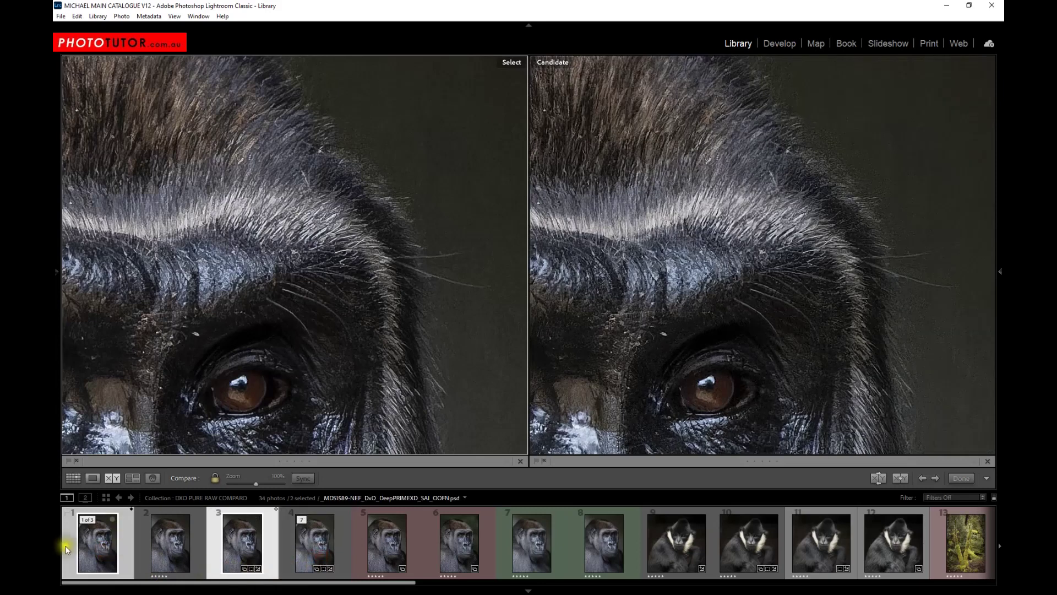
pyautogui.click(99, 547)
pyautogui.moveTo(254, 443); pyautogui.dragTo(297, 259)
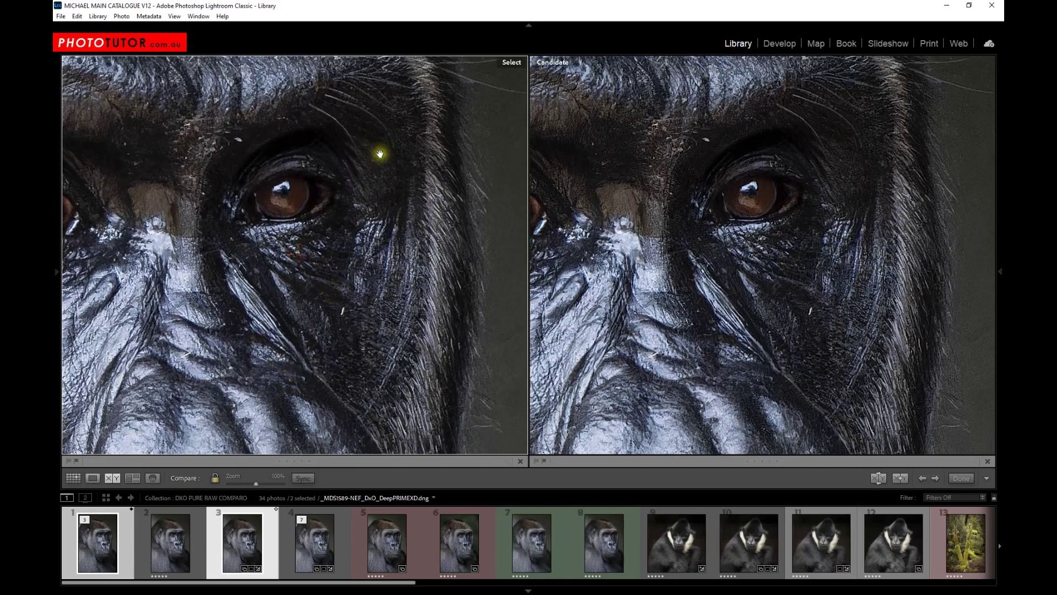
pyautogui.moveTo(288, 257); pyautogui.dragTo(302, 306)
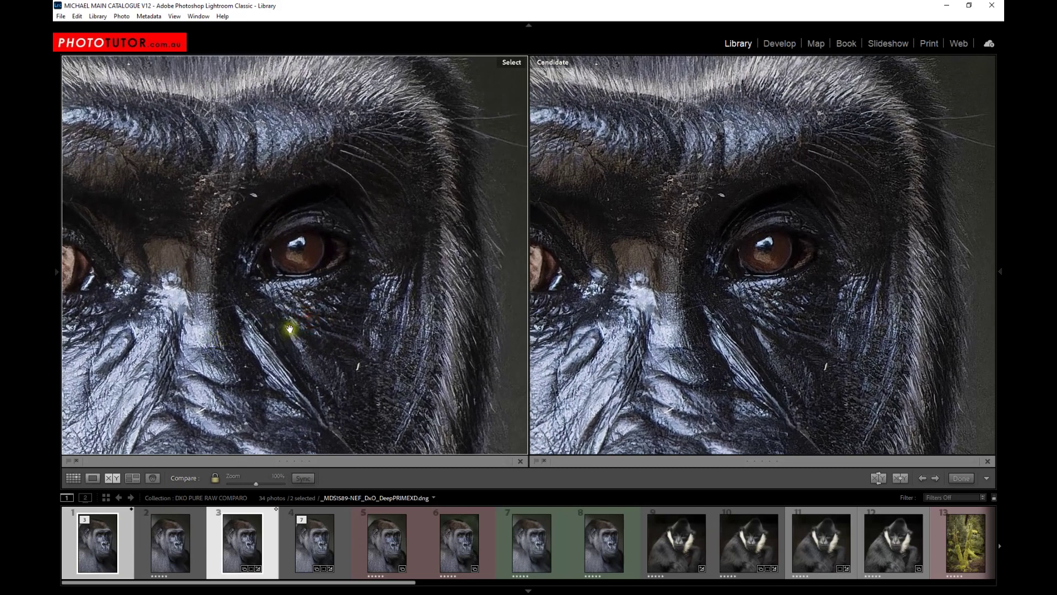
pyautogui.click(701, 339)
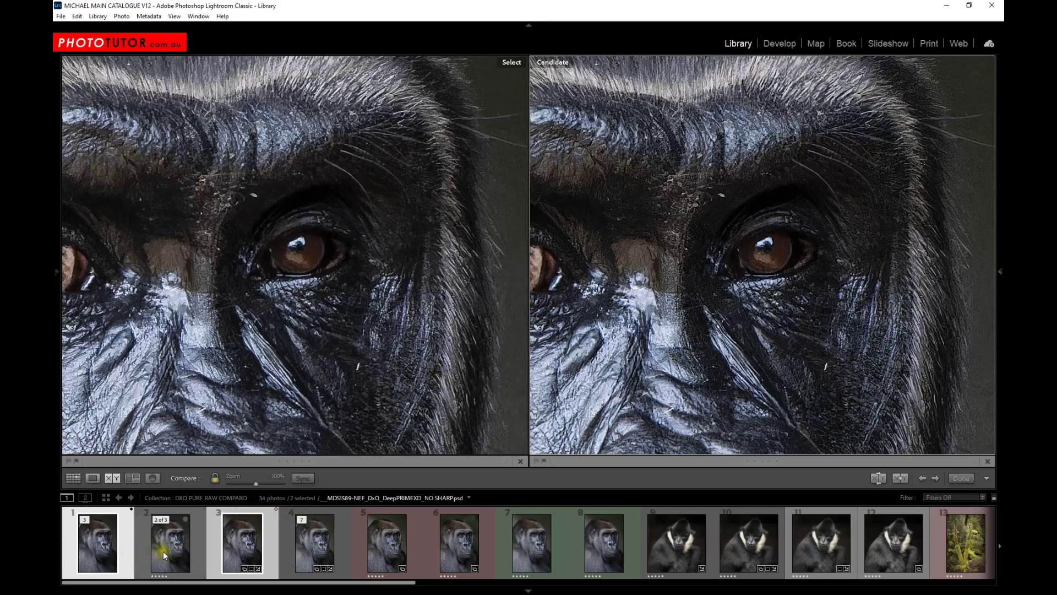
# Compare GORILLA NEW_MDS1589-DeNoiseAI-raw.psd with the DxO_DeepPRIMEXD.dng, examining the eyes, nose and background at 100%
pyautogui.click(389, 542)
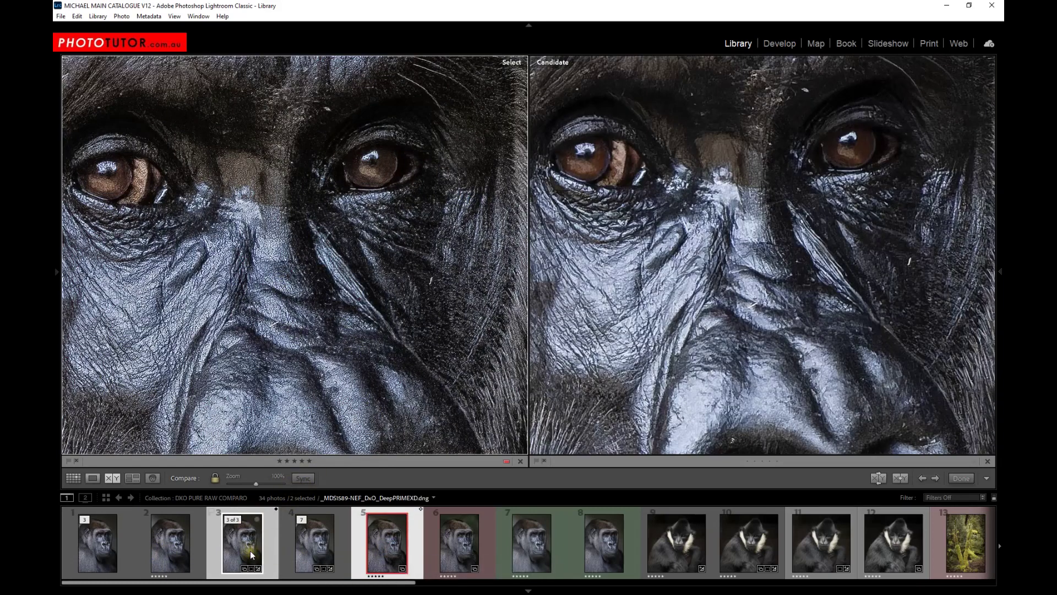
pyautogui.moveTo(371, 314); pyautogui.dragTo(338, 370)
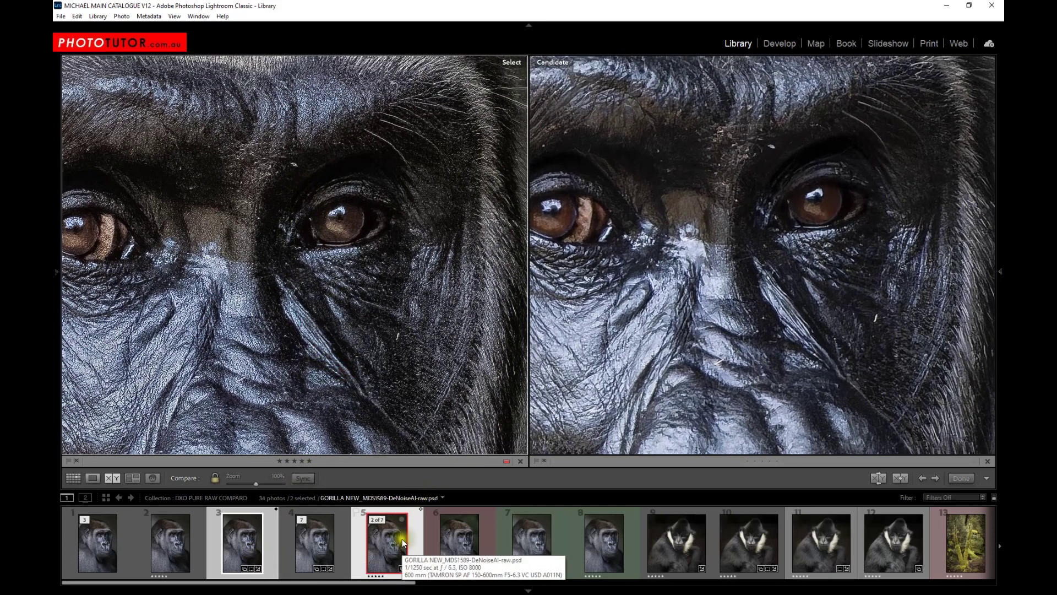
pyautogui.moveTo(434, 268); pyautogui.dragTo(416, 295)
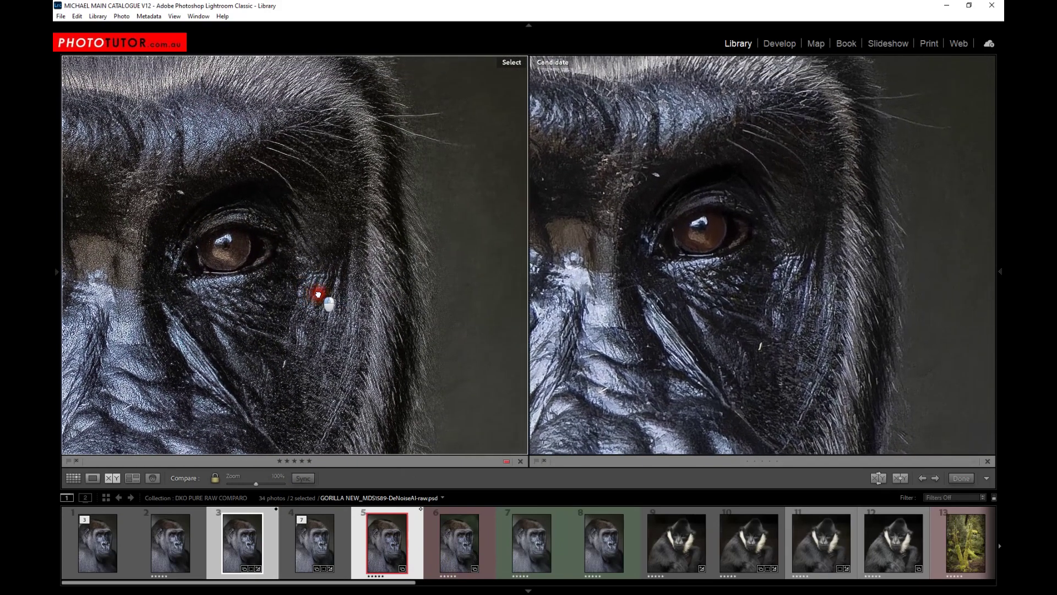
pyautogui.moveTo(319, 293); pyautogui.dragTo(399, 274)
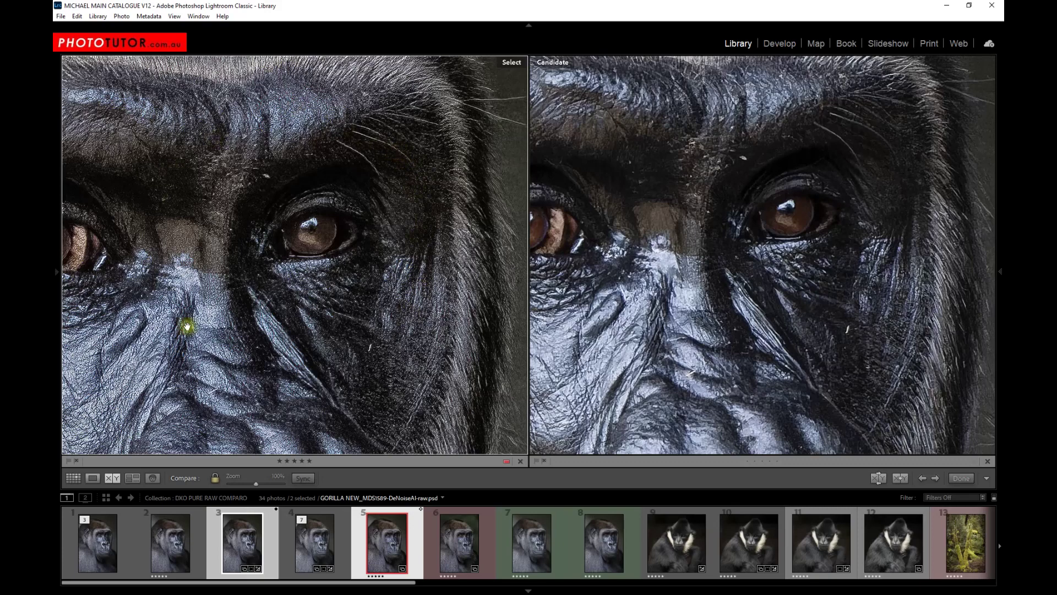
pyautogui.moveTo(790, 307)
pyautogui.mouseDown()
pyautogui.moveTo(719, 342)
pyautogui.moveTo(801, 300)
pyautogui.mouseUp()
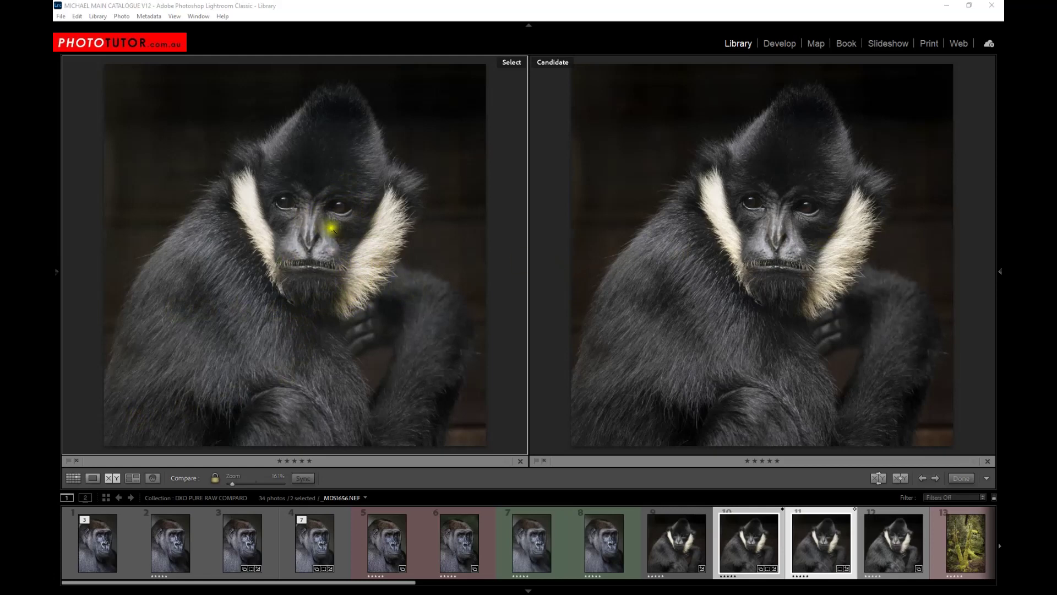
# Compare the monkey photo _MDS1656.NEF with its DxO_DeepPRIMEXD.dng version, examining the white cheek fur and face at 100%
pyautogui.moveTo(357, 230); pyautogui.dragTo(248, 356)
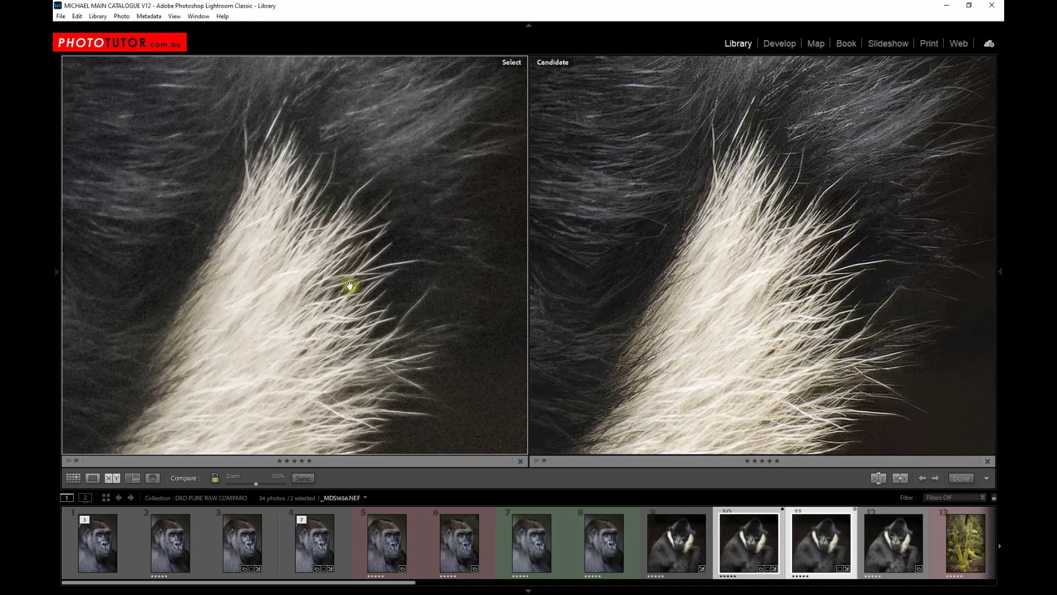
pyautogui.click(807, 224)
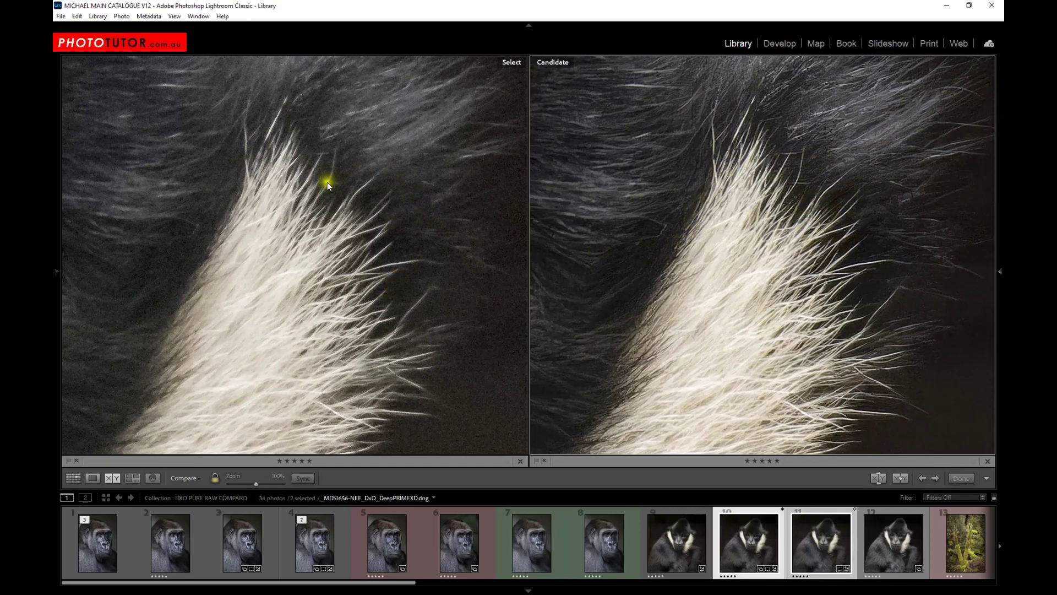
pyautogui.click(383, 284)
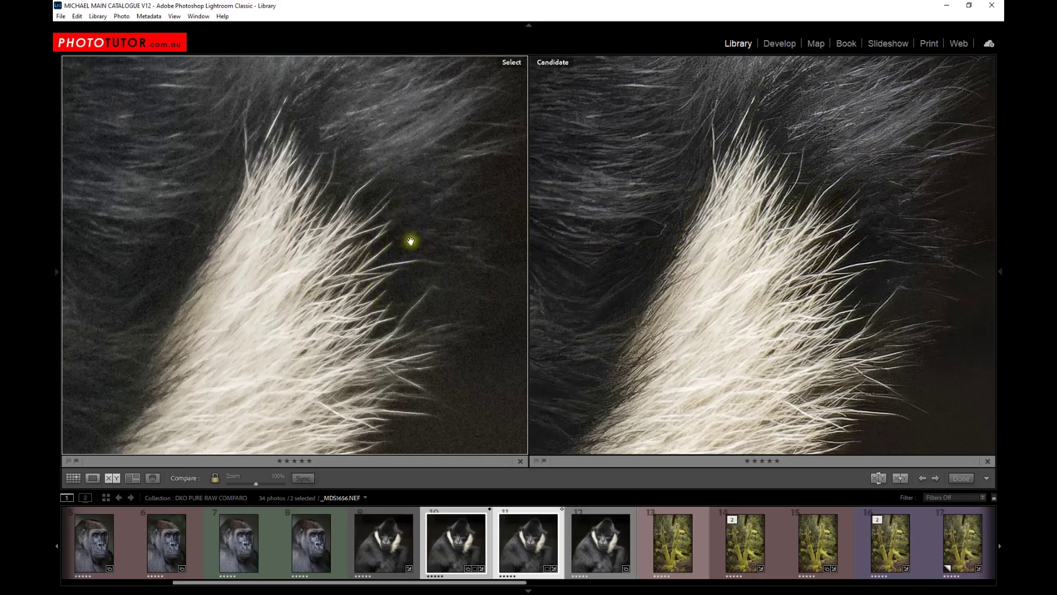
pyautogui.click(447, 201)
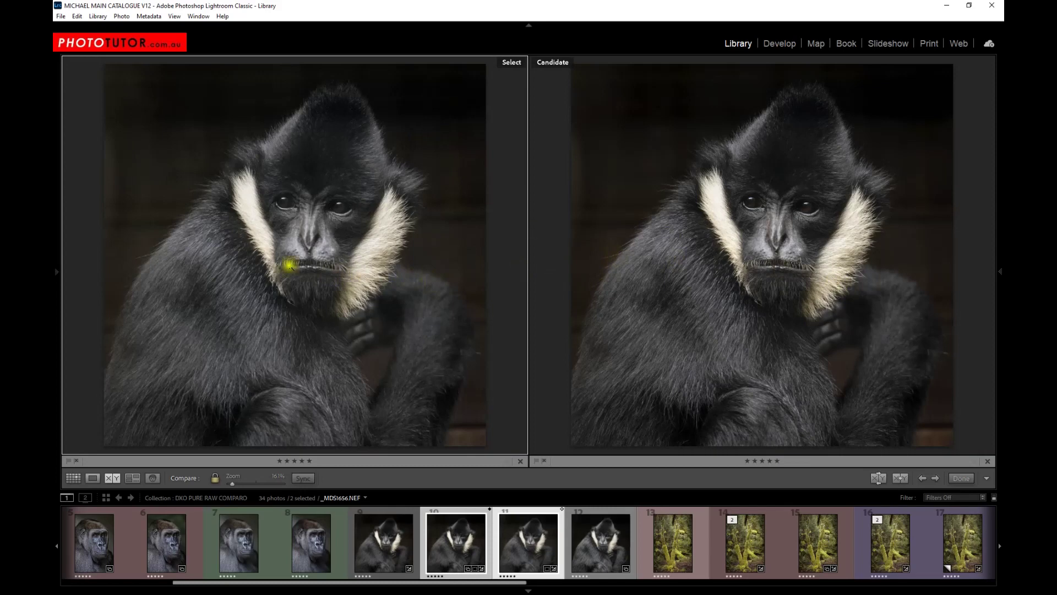
pyautogui.click(302, 254)
pyautogui.moveTo(333, 268); pyautogui.dragTo(265, 255)
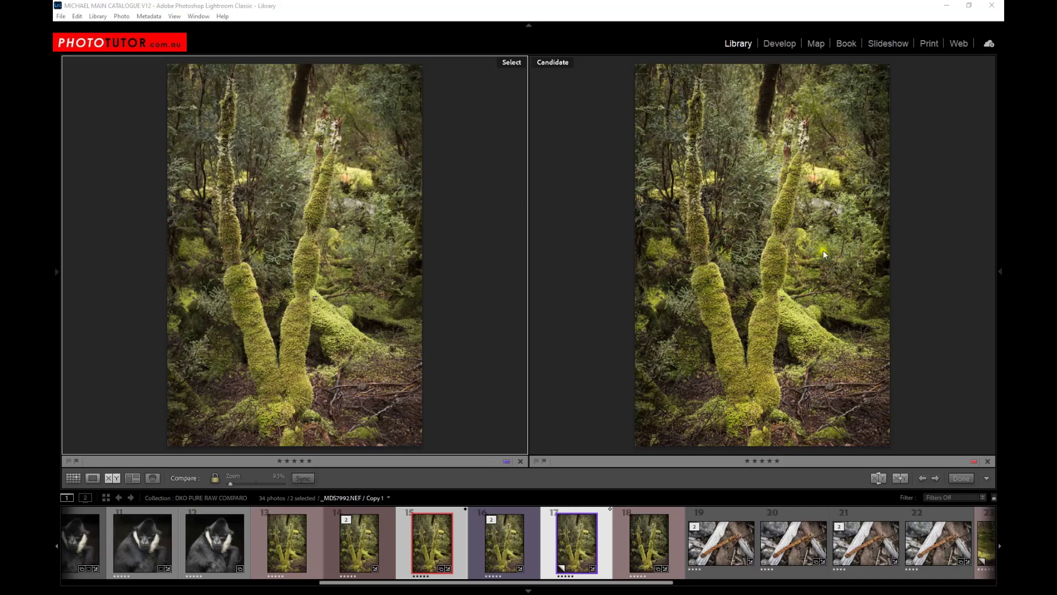
# Compare the mossy tree photo _MDS7992.NEF Copy 1 with its red-labelled version, examining the lichen-covered branch tips and background at 100%
pyautogui.click(322, 130)
pyautogui.moveTo(322, 130); pyautogui.dragTo(234, 310)
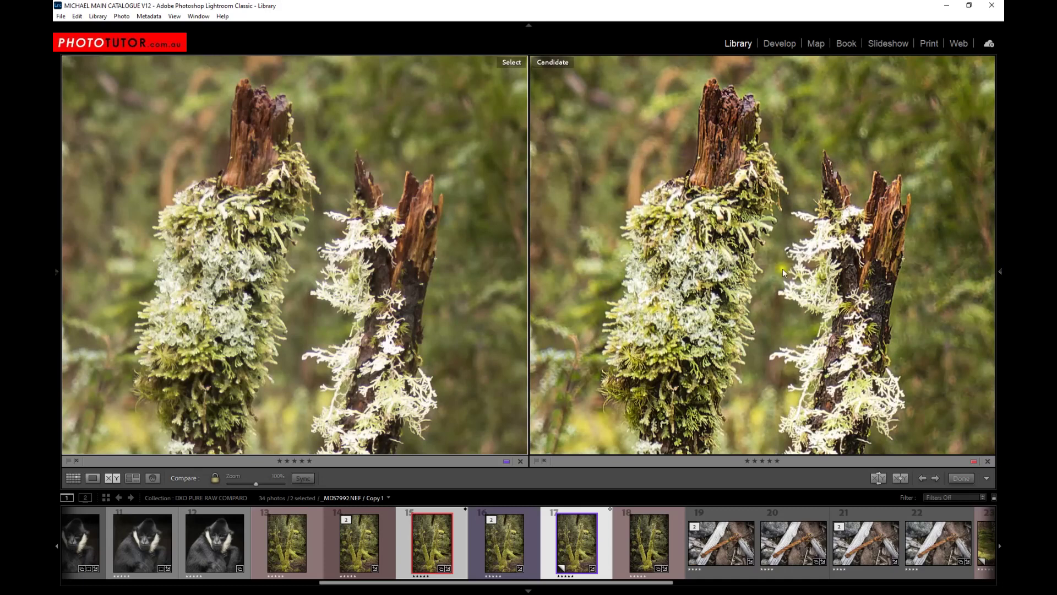
pyautogui.click(497, 313)
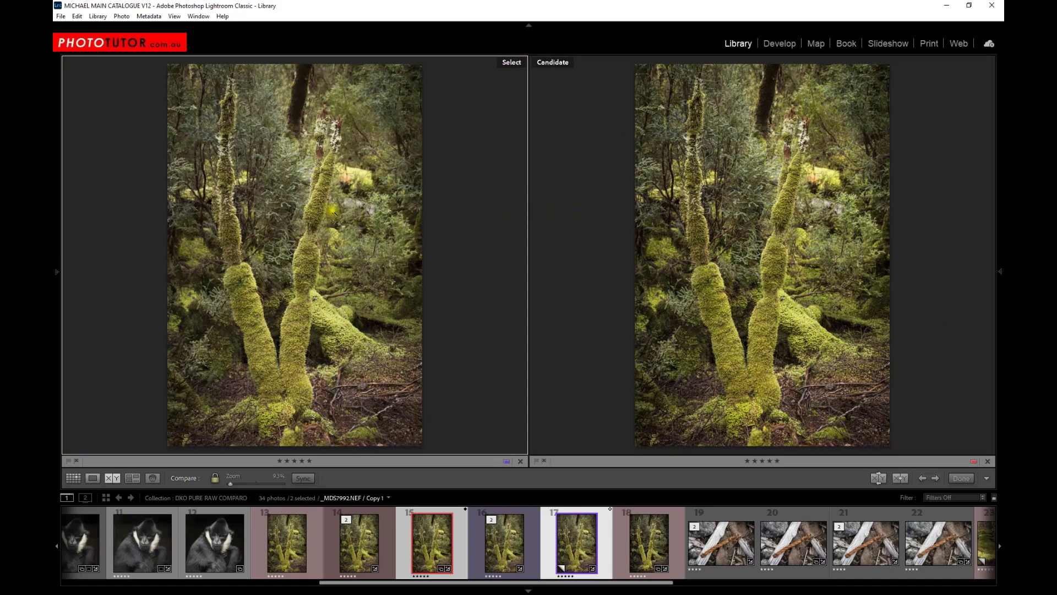
pyautogui.click(341, 121)
pyautogui.moveTo(401, 130); pyautogui.dragTo(367, 245)
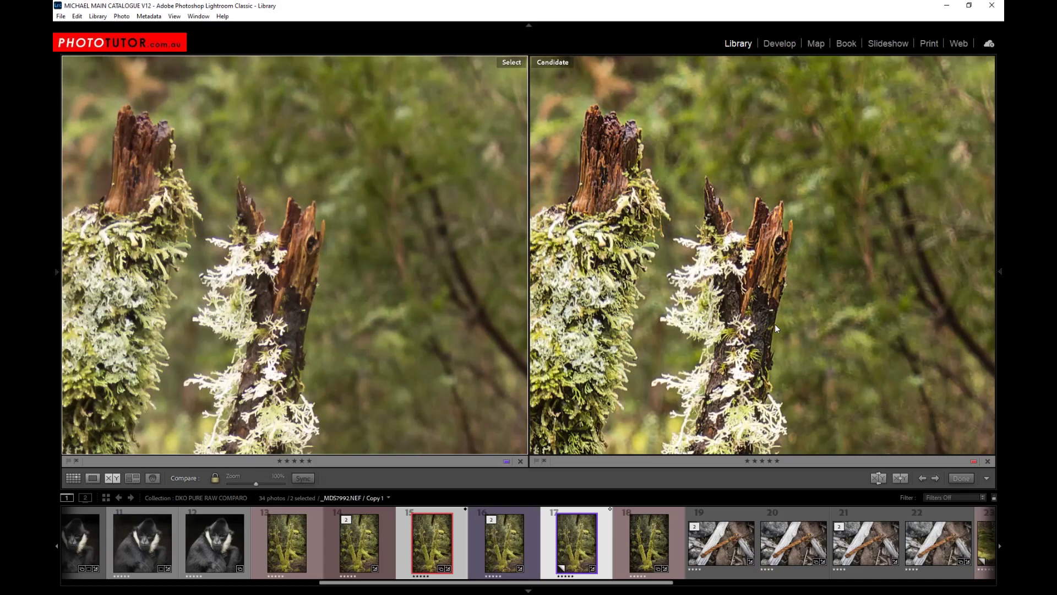
pyautogui.click(305, 259)
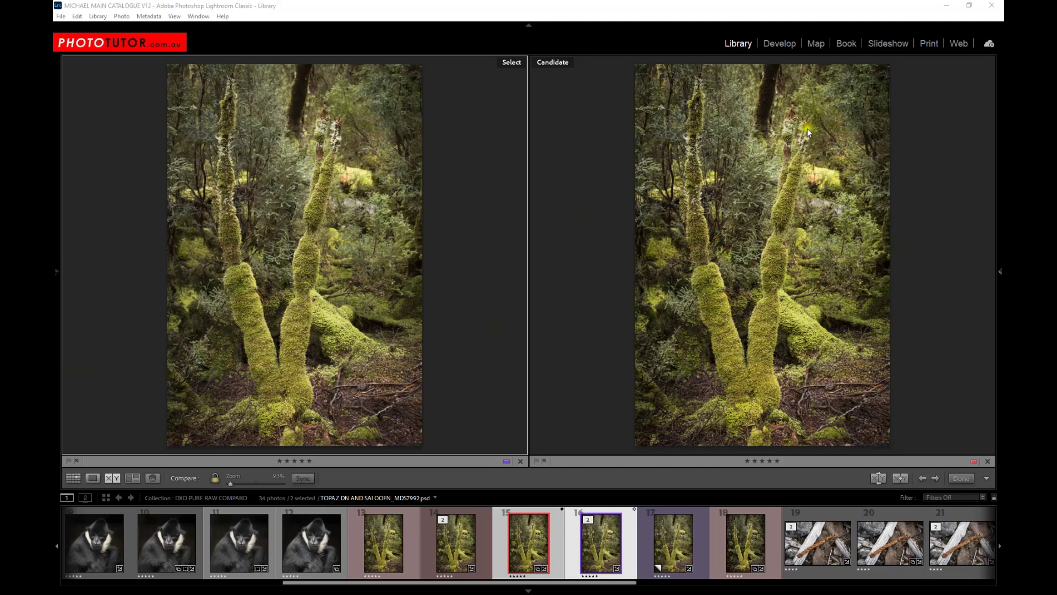
# Compare TOPAZ DN AND SAI OOFN_MDS7992.psd with the red-labelled mossy tree version, examining the broken trunk tops at 100%
pyautogui.click(331, 133)
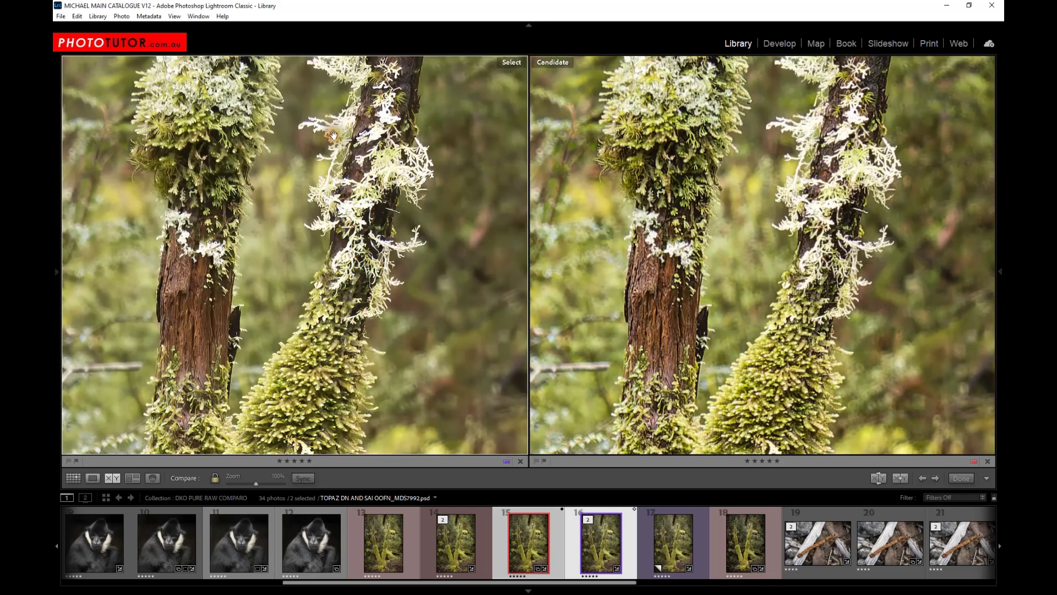
pyautogui.moveTo(347, 160); pyautogui.dragTo(330, 363)
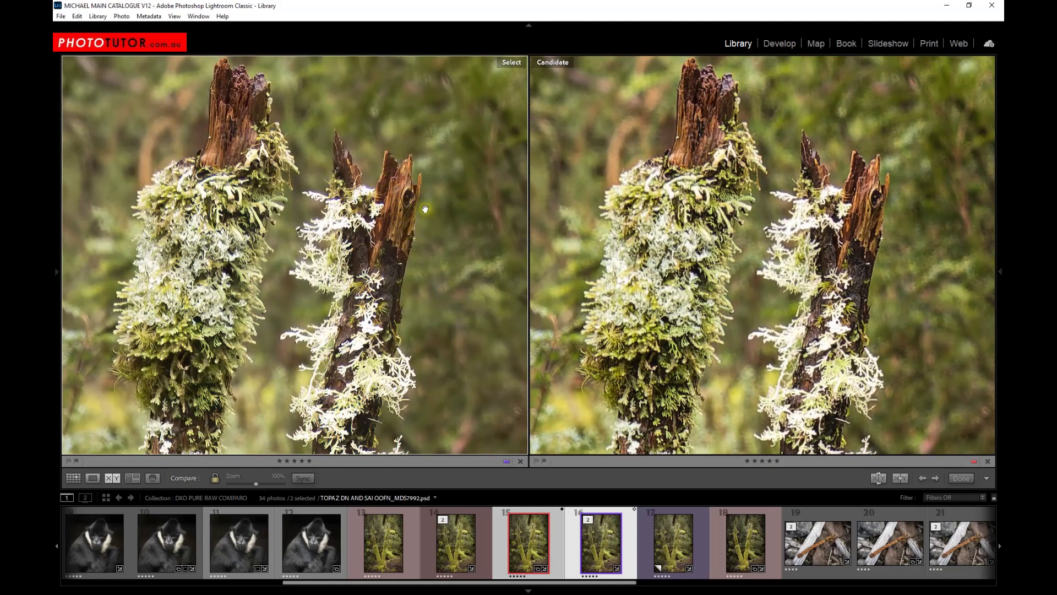
pyautogui.moveTo(431, 224); pyautogui.dragTo(378, 236)
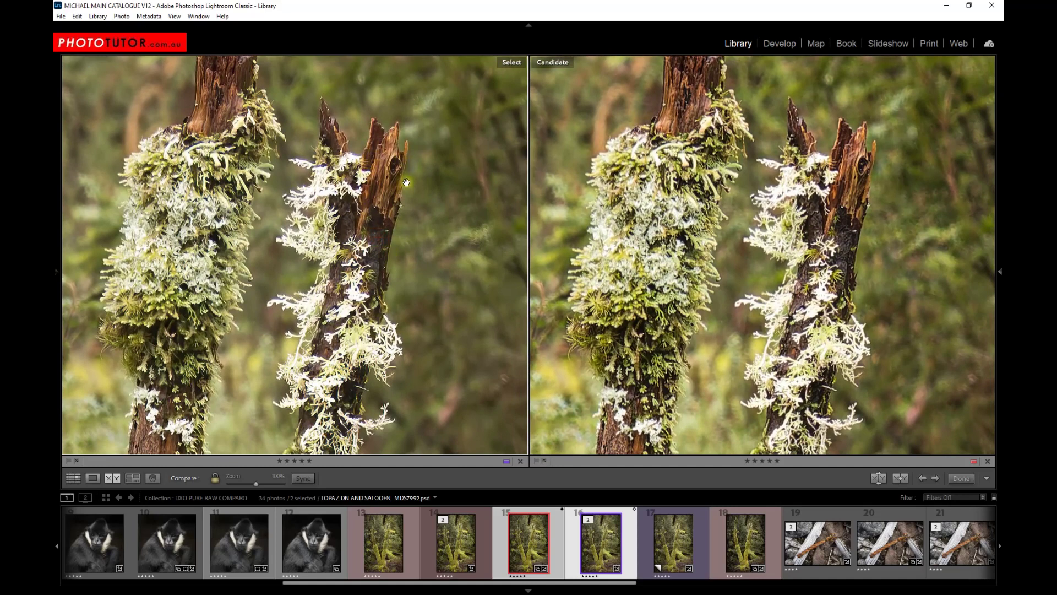
pyautogui.moveTo(828, 250); pyautogui.dragTo(822, 330)
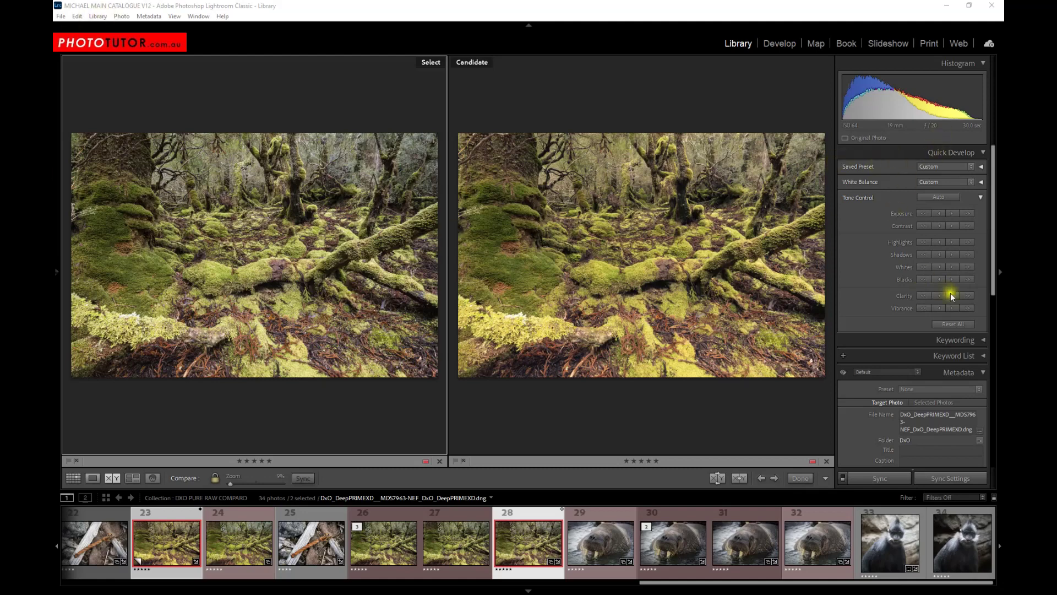
# Hide the Quick Develop panel group and compare the forest floor photo's DxO_DeepPRIMEXD.dng with _MDS7963.NEF Copy 2 at the brown fronds
pyautogui.click(1000, 271)
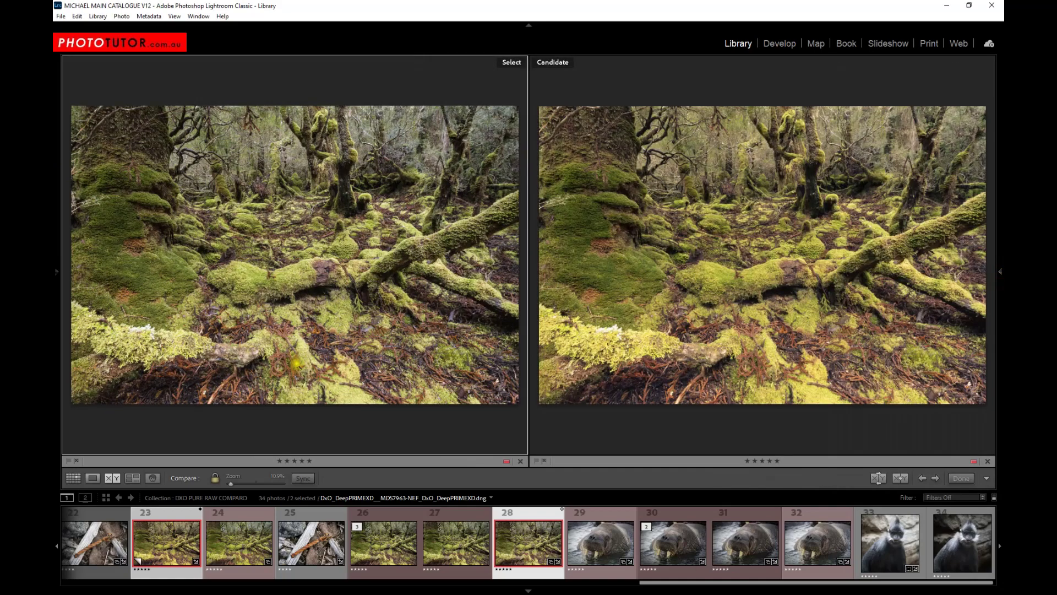
pyautogui.moveTo(296, 364); pyautogui.dragTo(319, 226)
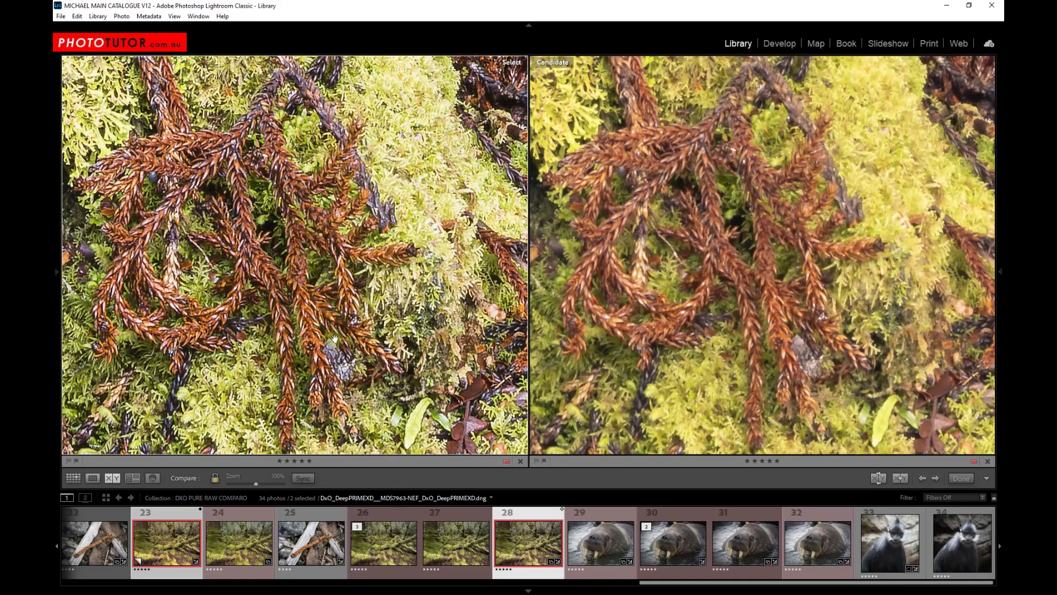
pyautogui.moveTo(311, 210); pyautogui.dragTo(327, 194)
pyautogui.moveTo(750, 268); pyautogui.dragTo(760, 312)
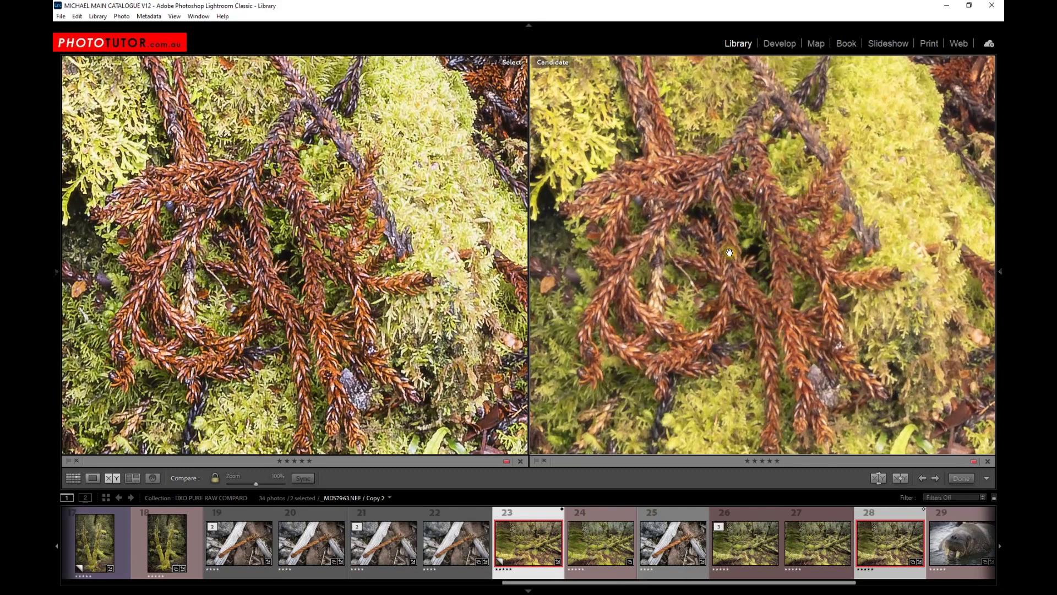
# Compare the forest floor photo's DxO_DeepPRIMEXD.dng with _MDS7963.NEF Copy 2, examining the mossy log and the background tree trunk at 100%
pyautogui.click(384, 248)
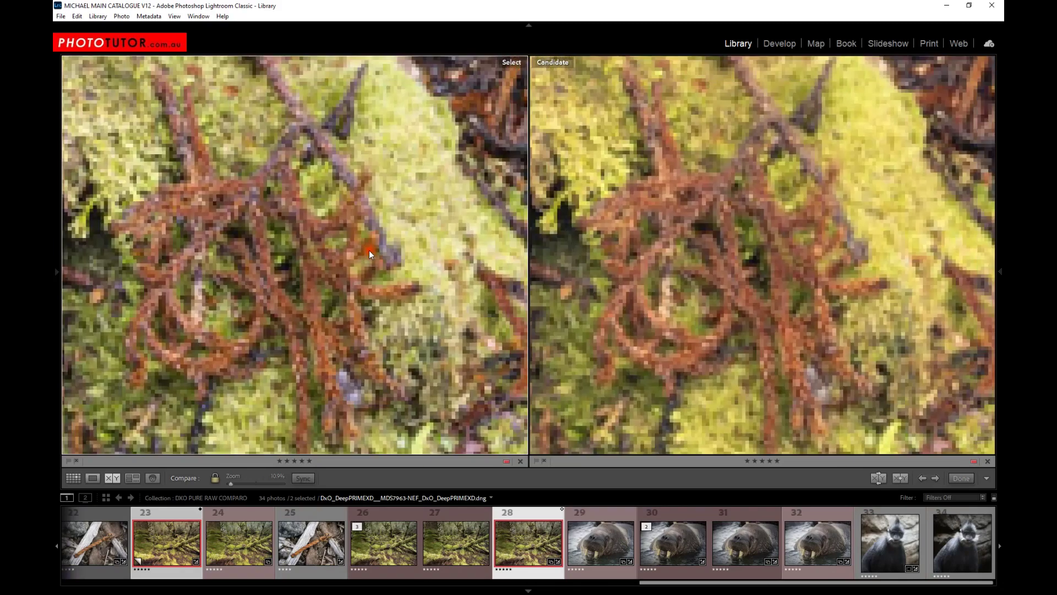
pyautogui.click(369, 252)
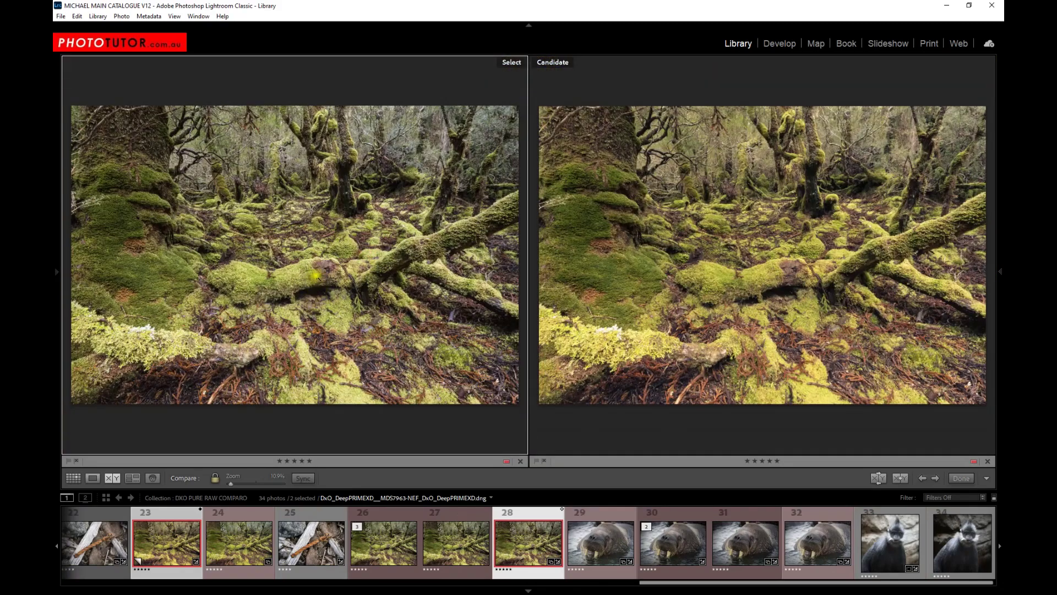
pyautogui.click(323, 265)
pyautogui.moveTo(318, 320); pyautogui.dragTo(266, 236)
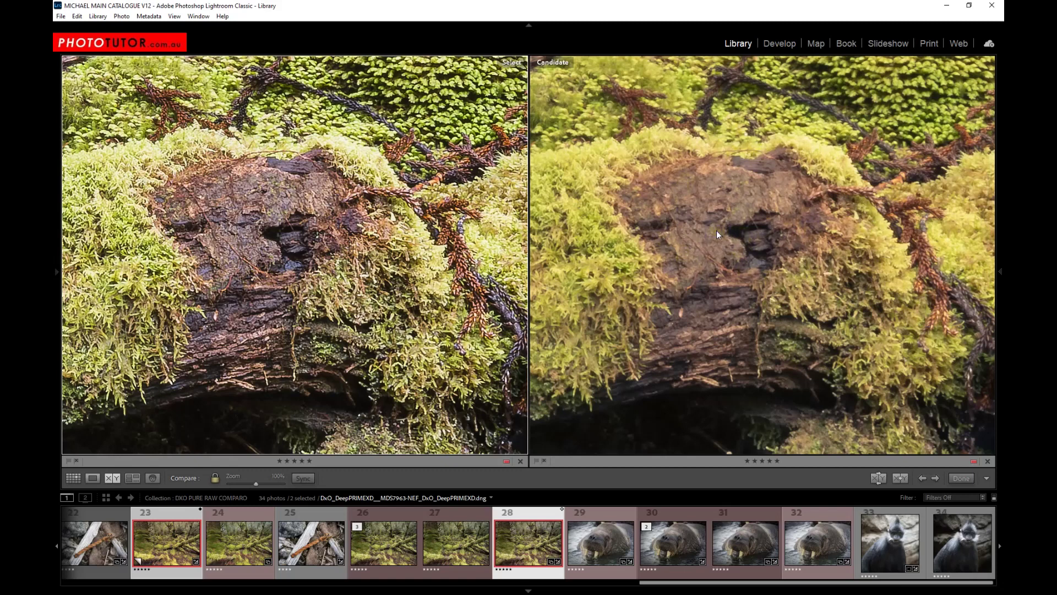
pyautogui.click(371, 216)
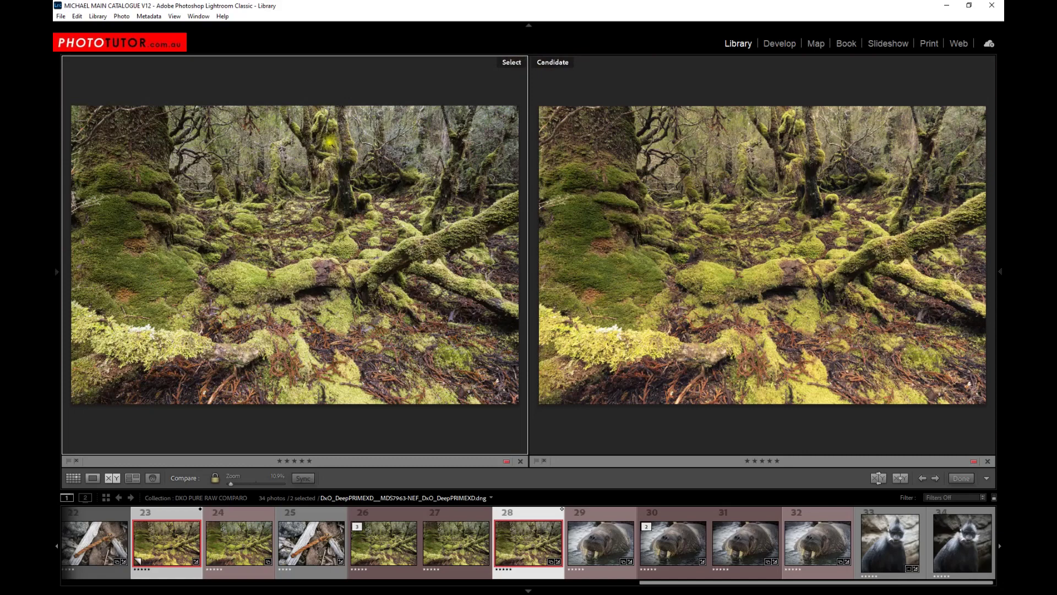
pyautogui.click(276, 165)
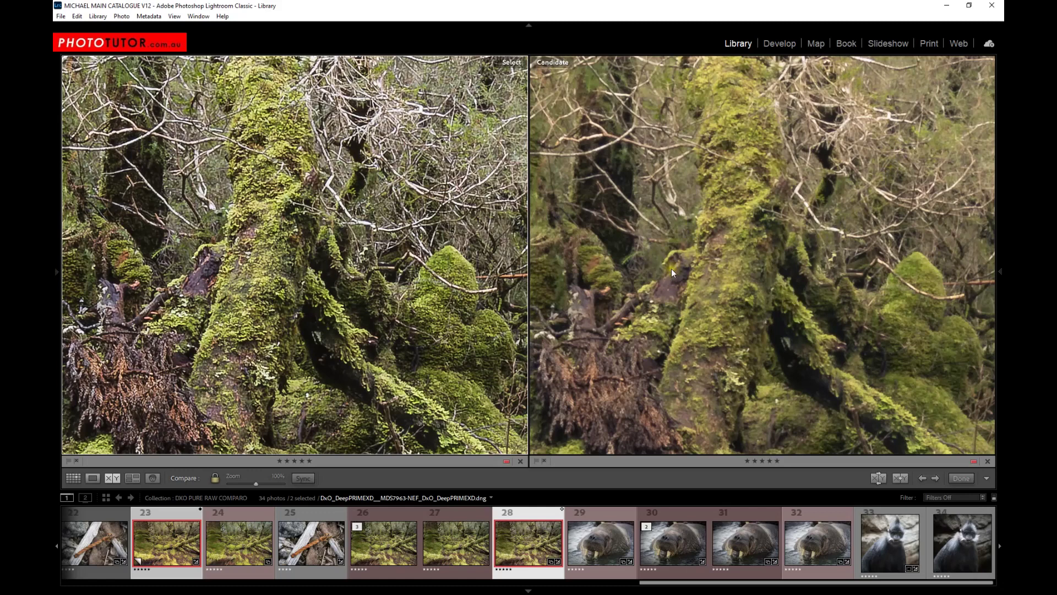
pyautogui.click(301, 270)
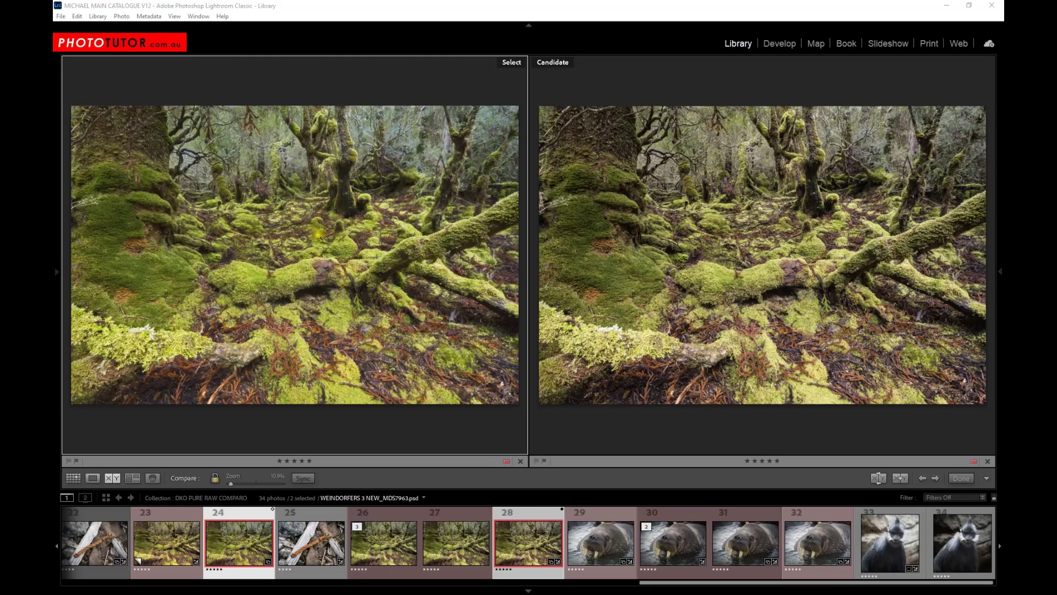
# Compare WEINDORFERS 3 NEW_MDS7963.psd with the DxO_DeepPRIMEXD.dng version, examining the mossy log, brown fronds and background trees at 100%
pyautogui.click(327, 265)
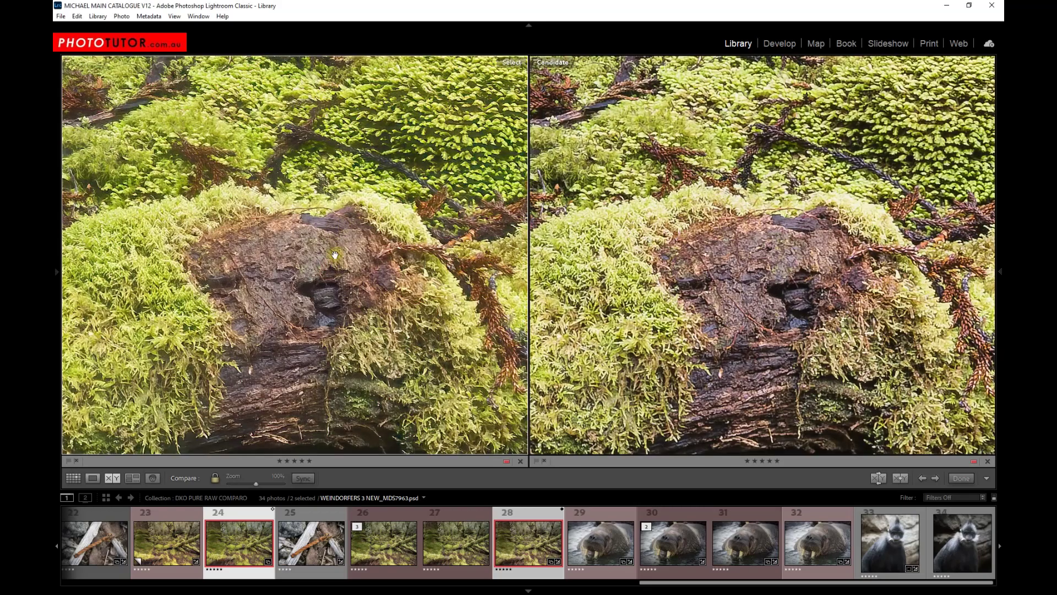
pyautogui.moveTo(330, 270); pyautogui.dragTo(325, 208)
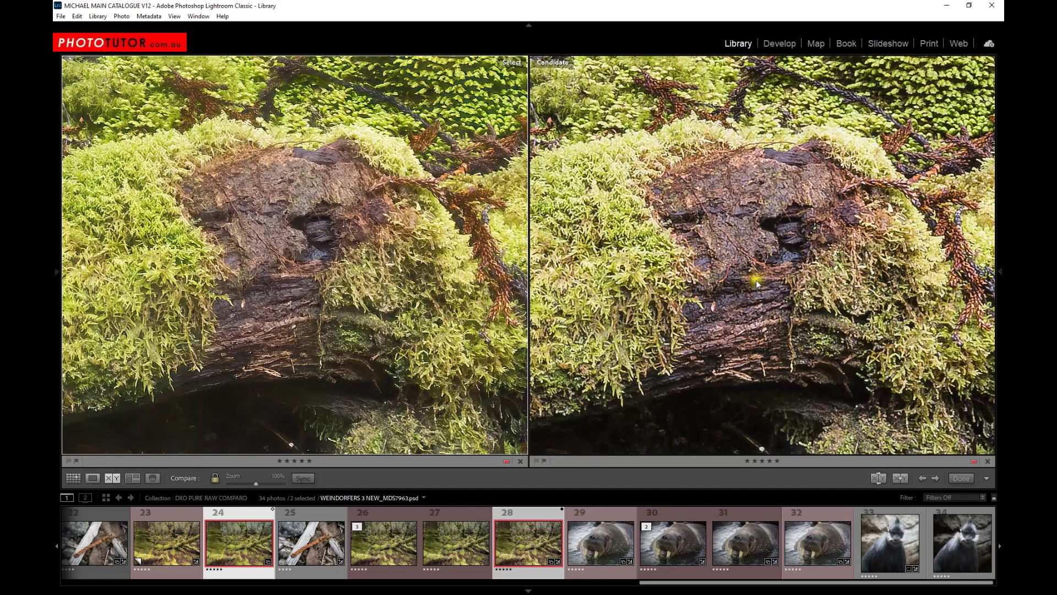
pyautogui.click(383, 212)
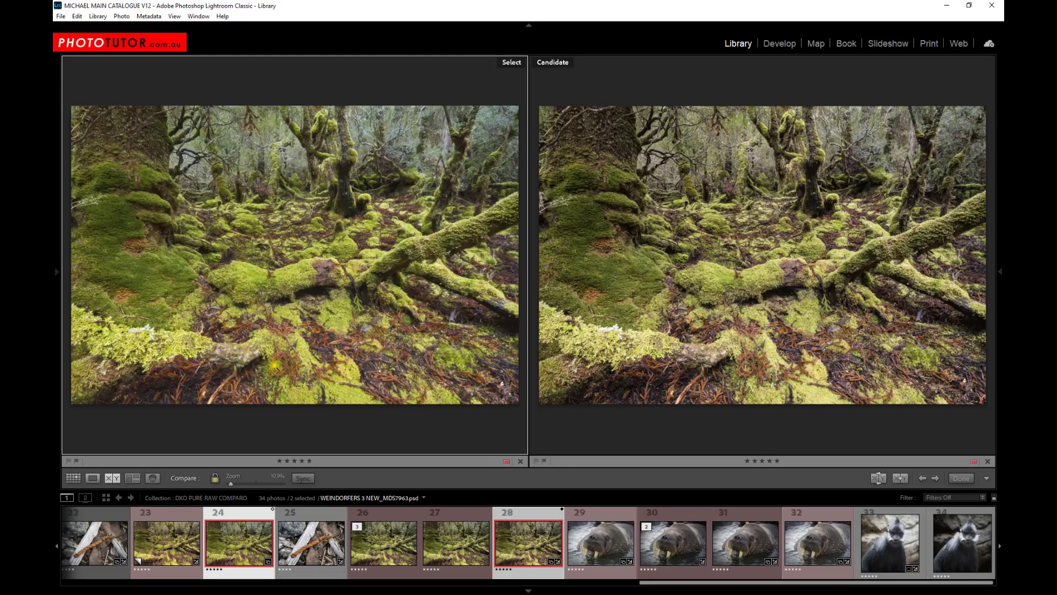
pyautogui.click(279, 368)
pyautogui.moveTo(342, 317); pyautogui.dragTo(330, 225)
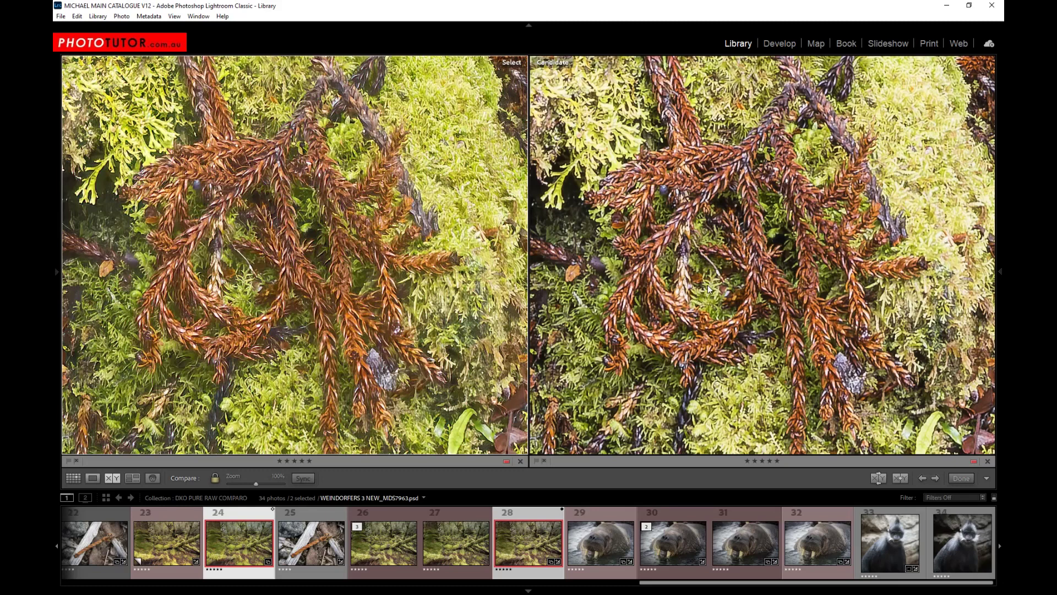
pyautogui.click(367, 254)
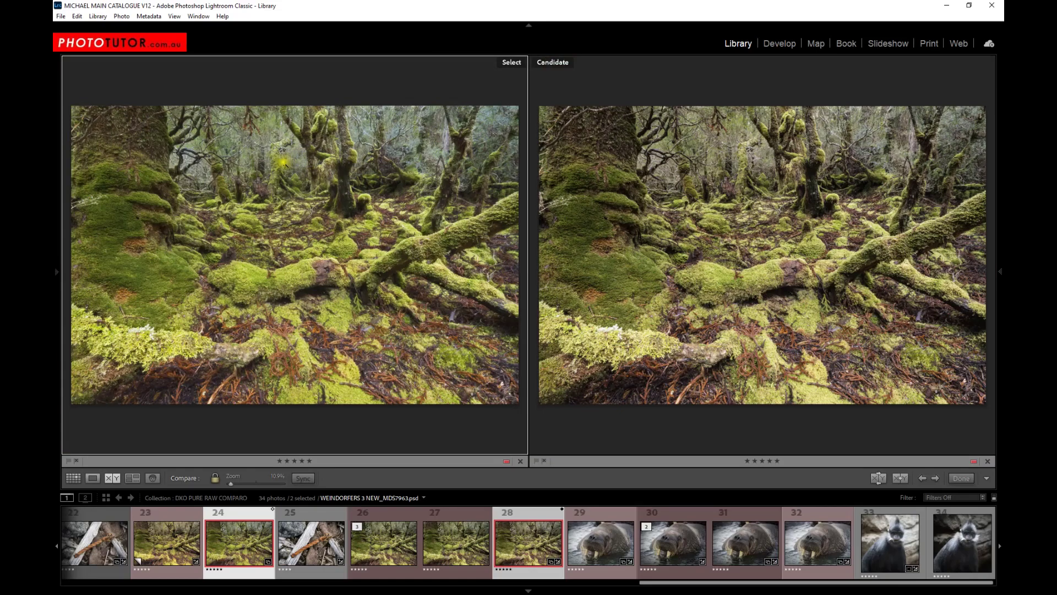
pyautogui.click(280, 169)
pyautogui.moveTo(360, 221); pyautogui.dragTo(375, 258)
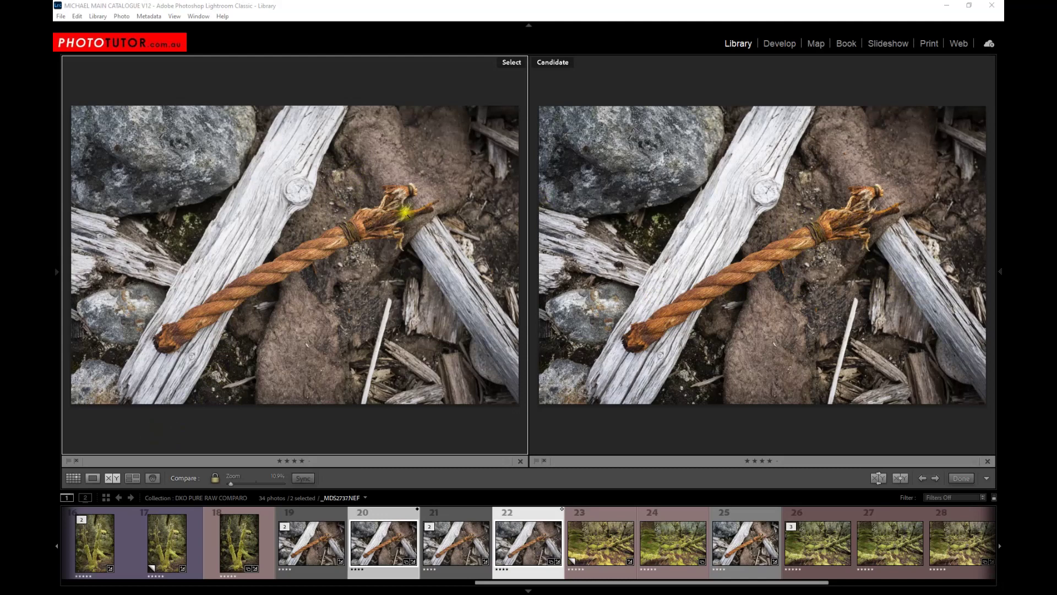
# Compare the rope photo _MDS2737.NEF with its DxO_DeepPRIMEXD.dng version, examining the wire binding around the rope at 100%
pyautogui.click(349, 230)
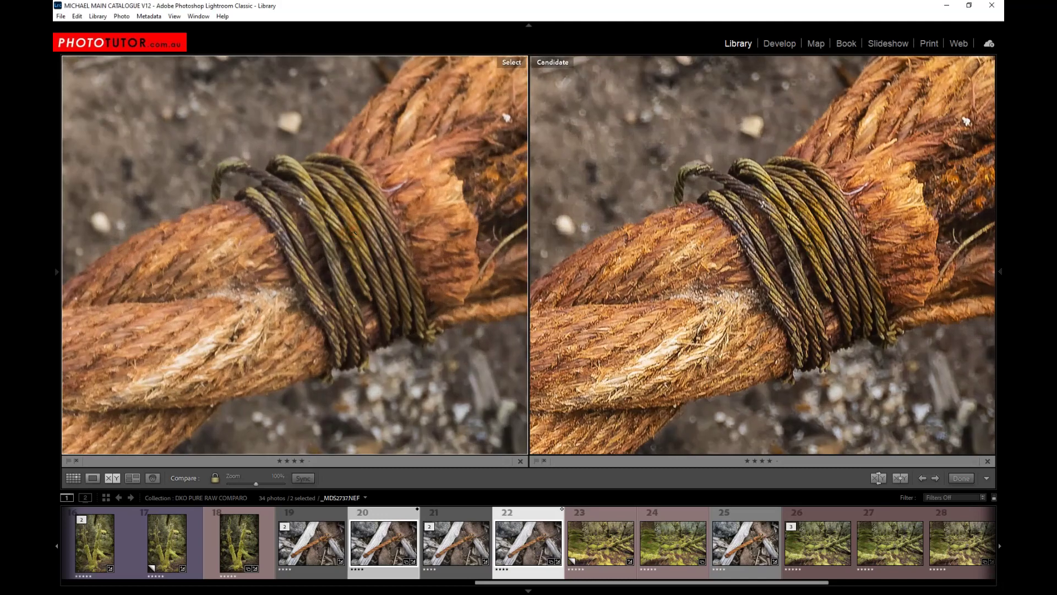
pyautogui.moveTo(349, 249); pyautogui.dragTo(276, 313)
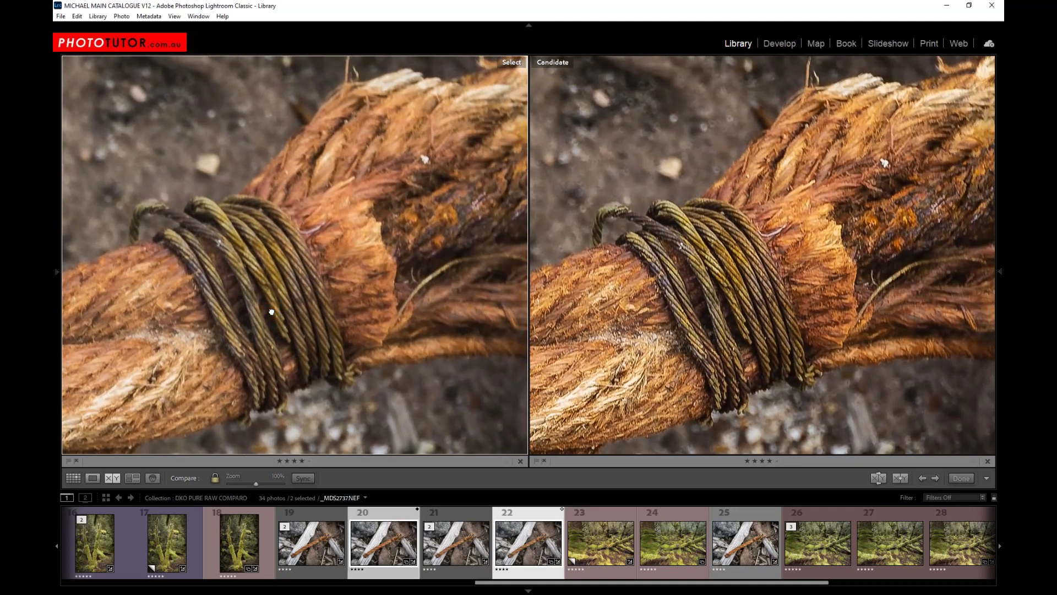
pyautogui.click(759, 229)
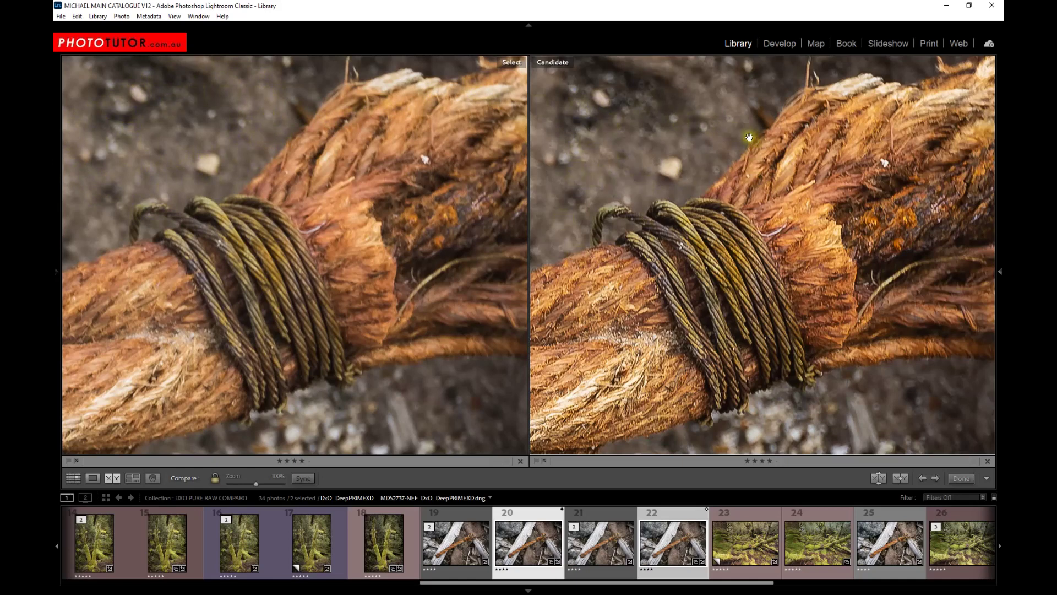
pyautogui.click(681, 297)
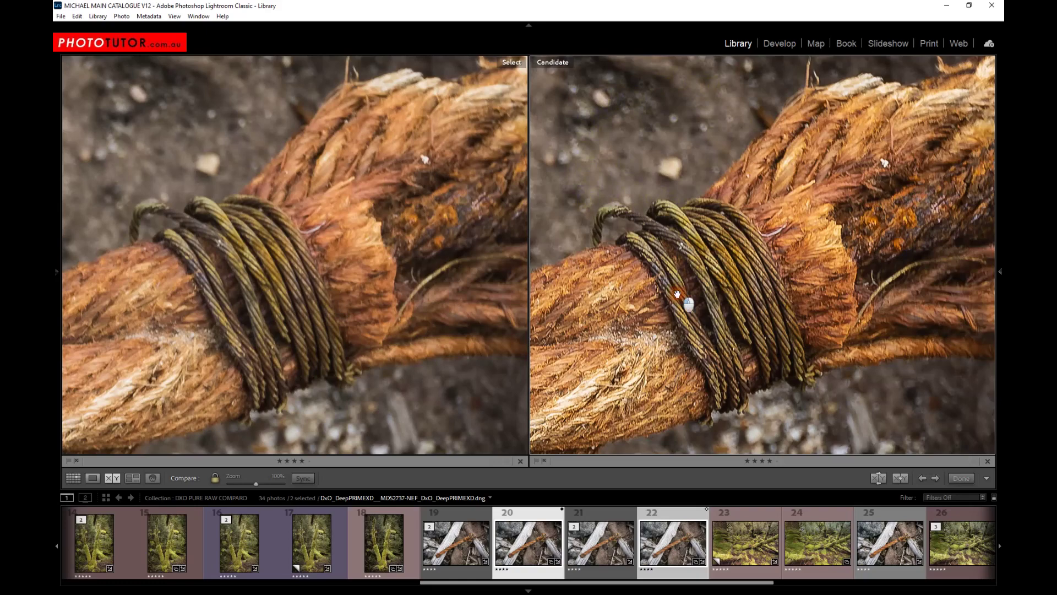
pyautogui.click(283, 176)
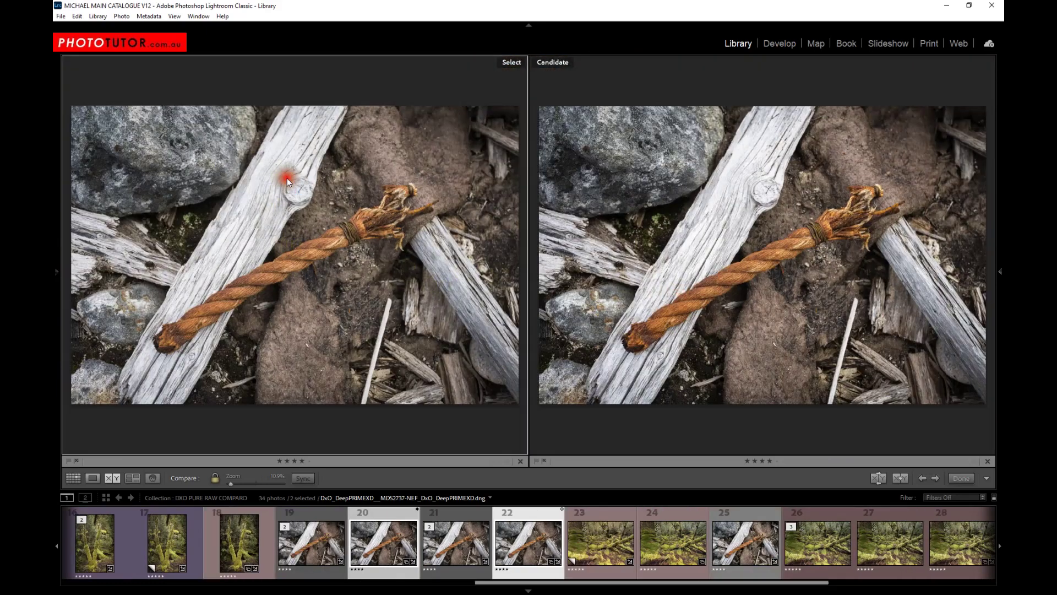
# Examine the round knot in the white driftwood at 100% in _MDS2737.NEF and its DxO_DeepPRIMEXD.dng version
pyautogui.click(286, 183)
pyautogui.moveTo(344, 205); pyautogui.dragTo(271, 242)
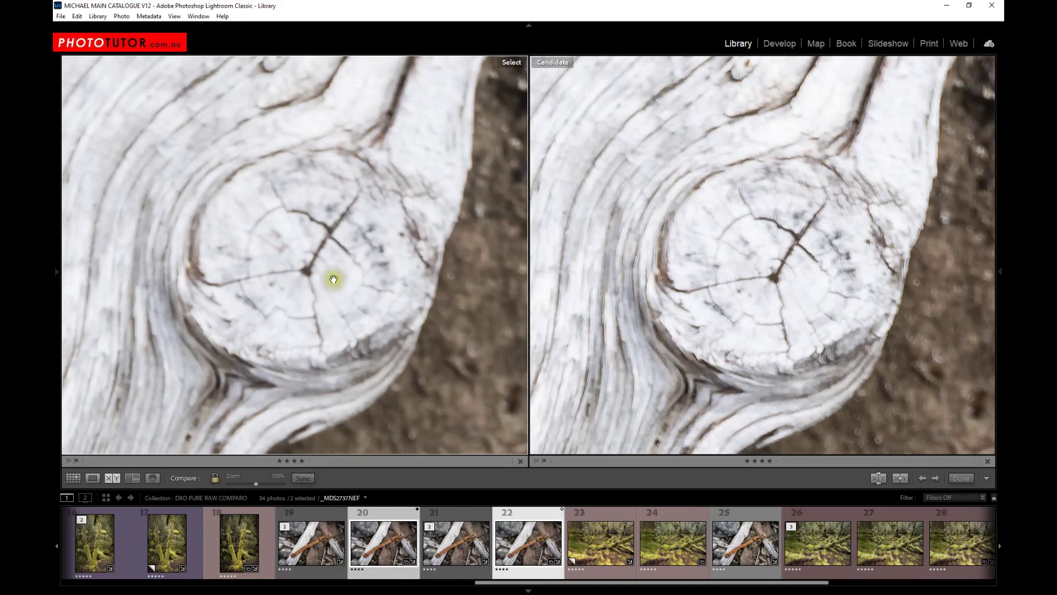
pyautogui.click(244, 276)
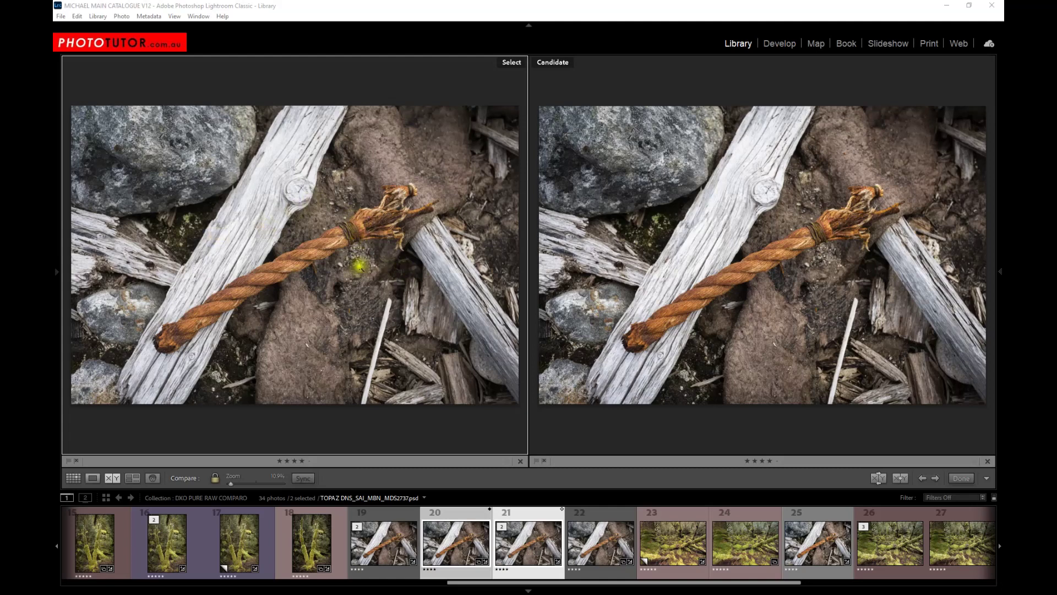
# Compare TOPAZ DNS_SAI_MBN_MDS2737.psd with the DxO_DeepPRIMEXD.dng rope photo, examining the wire binding and blurred ground at 100%
pyautogui.moveTo(355, 244)
pyautogui.mouseDown()
pyautogui.moveTo(363, 198)
pyautogui.moveTo(359, 247)
pyautogui.moveTo(349, 245)
pyautogui.mouseUp()
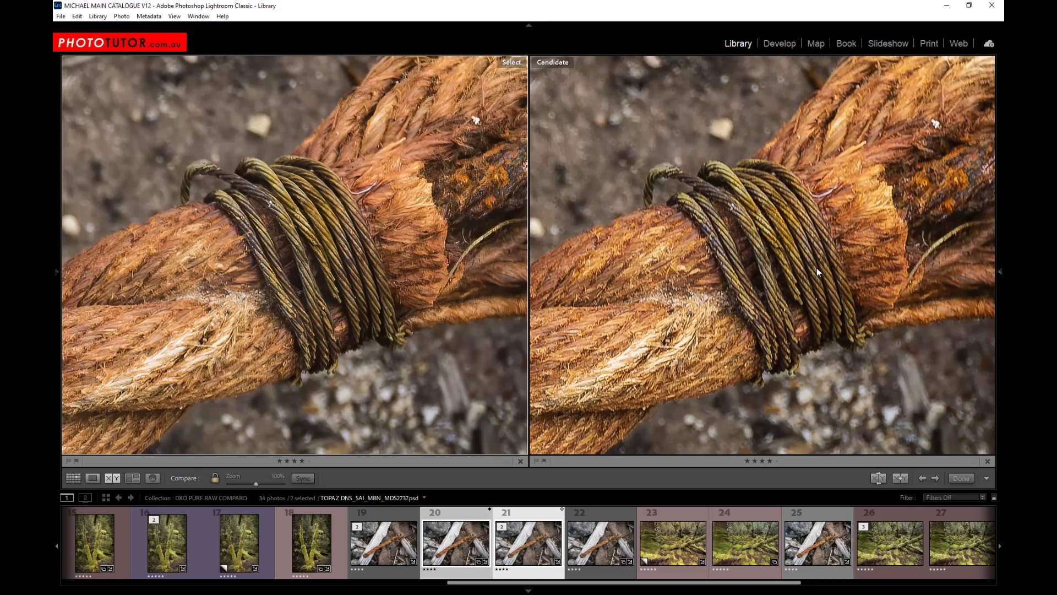
pyautogui.moveTo(673, 209); pyautogui.dragTo(692, 270)
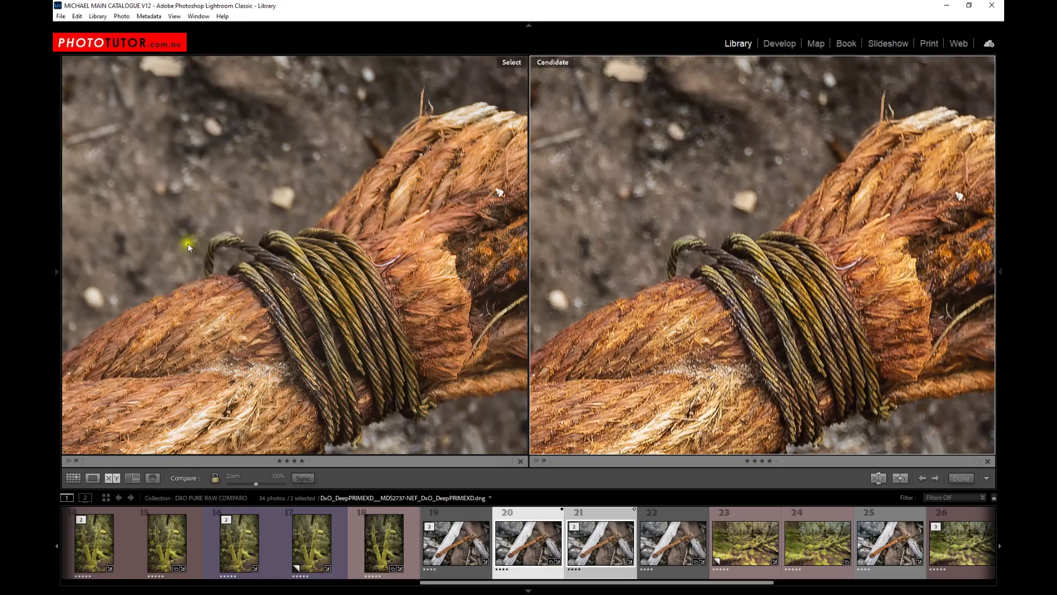
pyautogui.click(351, 237)
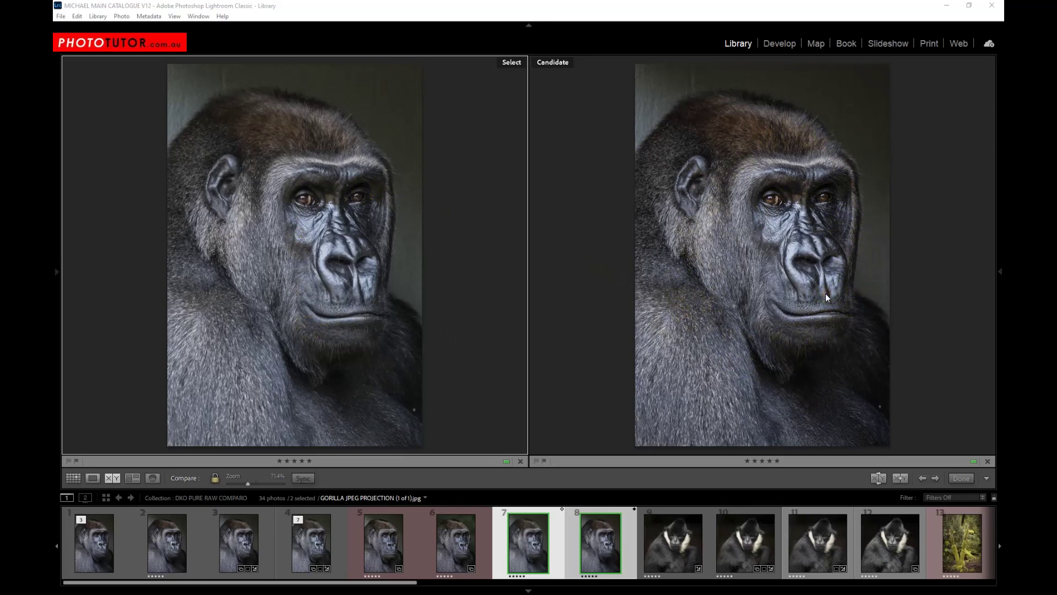
# Compare GORILLA JPEG PROJECTION (1 of 1).jpg with GORILLA JPEG PROJECTION DEEP PRIME (1 of 2).jpg, examining the gorilla's face at 100%
pyautogui.click(810, 253)
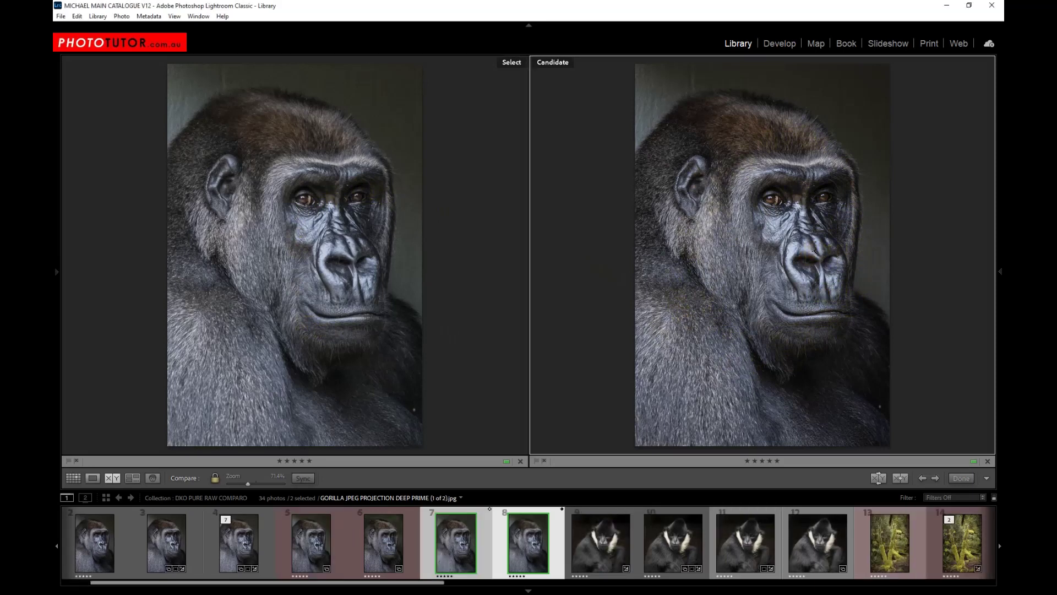
pyautogui.click(812, 249)
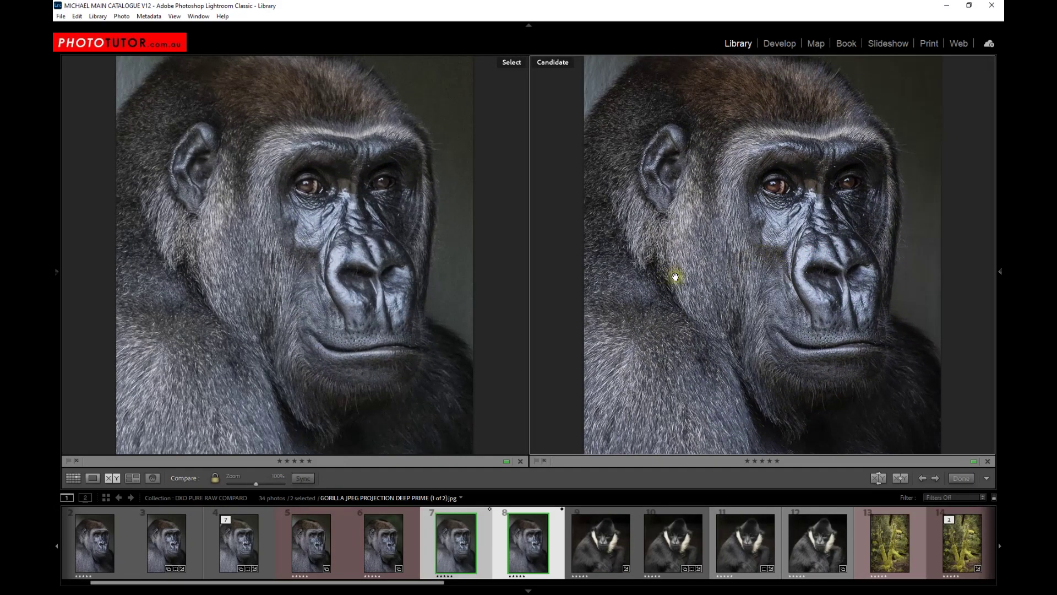